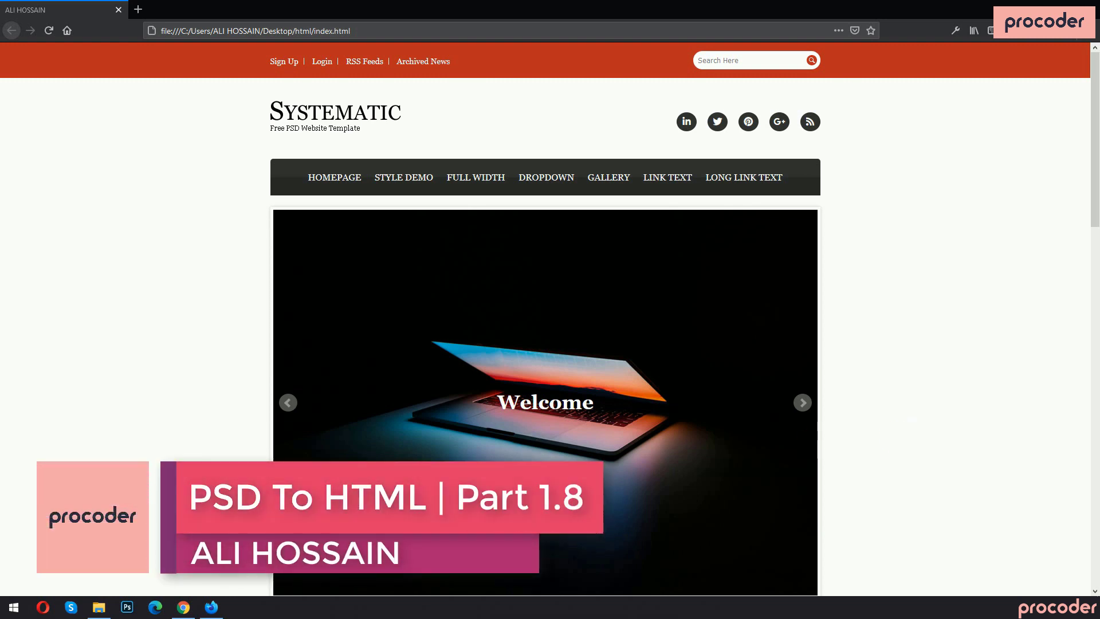
Bring up the cPanel page in Chrome and launch File Manager from the Files section
{"action": "scroll", "coordinate": [545, 321], "scroll_direction": "down", "scroll_amount": 20}
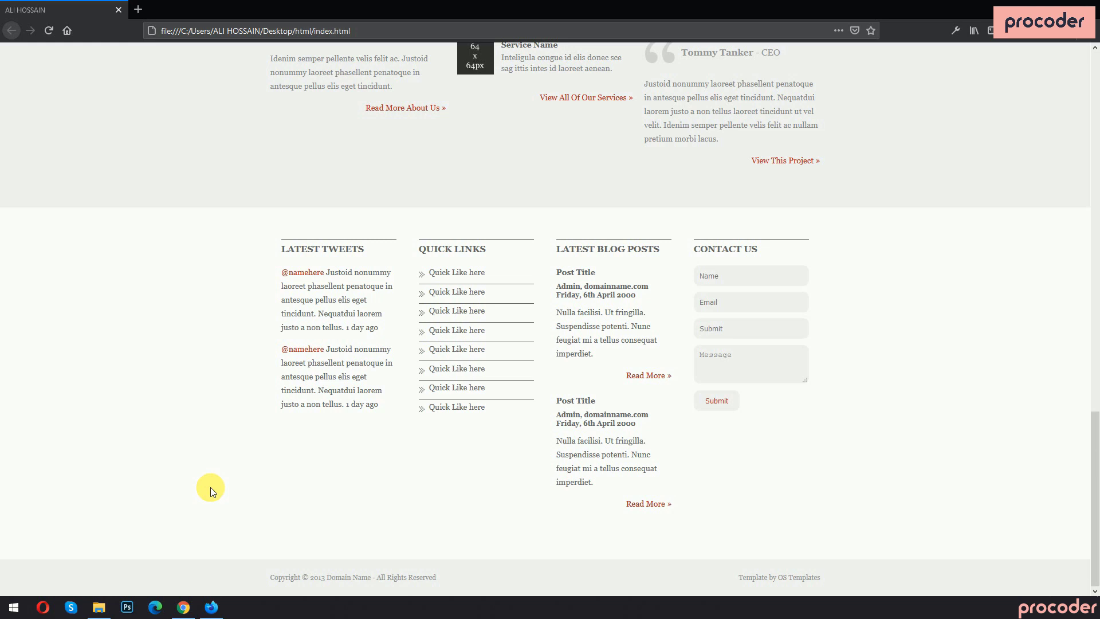
{"action": "scroll", "coordinate": [211, 487], "scroll_direction": "up", "scroll_amount": 15}
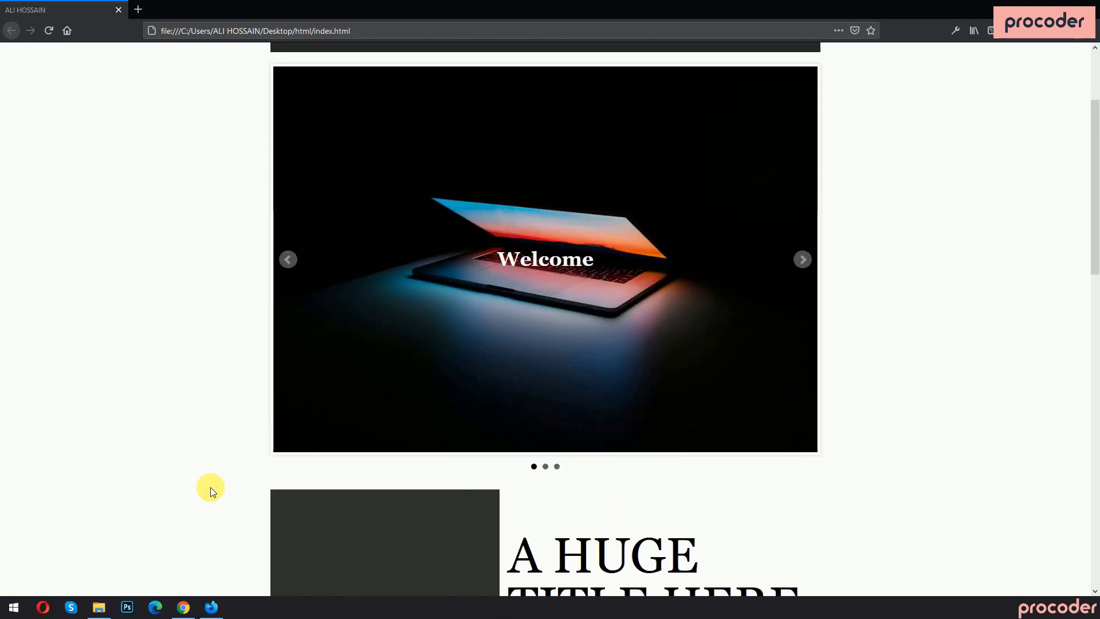
{"action": "scroll", "coordinate": [211, 486], "scroll_direction": "up", "scroll_amount": 3}
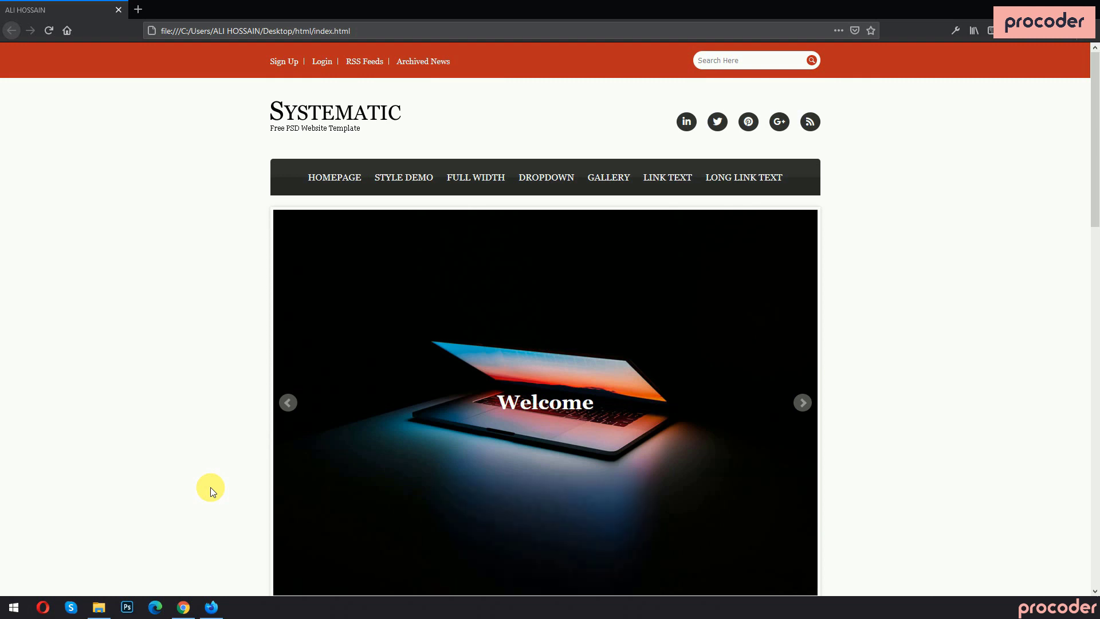
{"action": "left_click", "coordinate": [183, 607]}
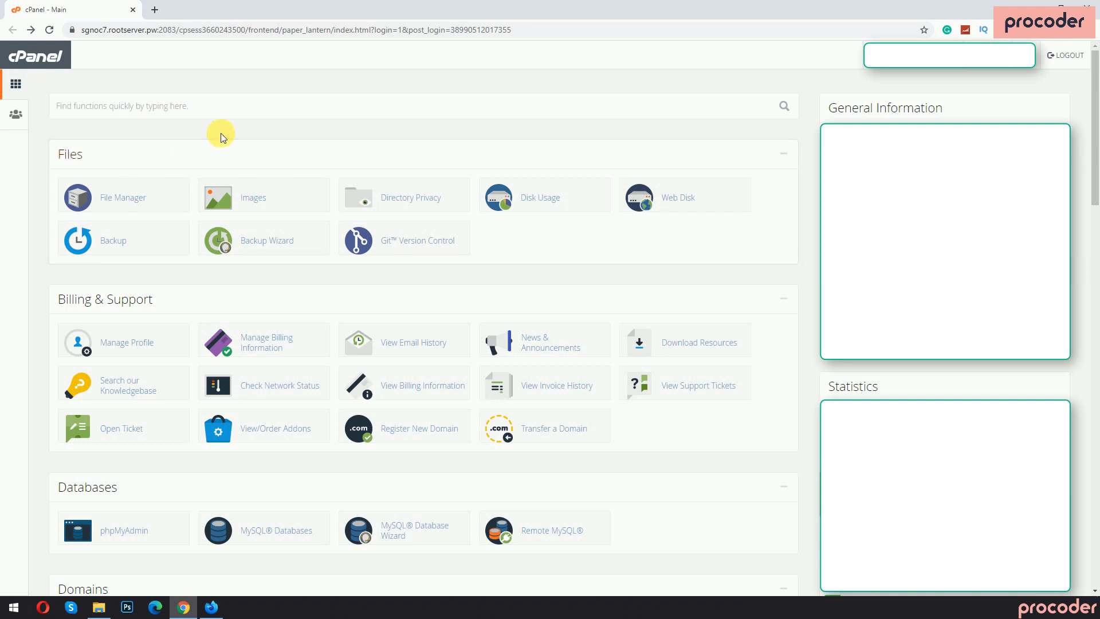
{"action": "left_click", "coordinate": [124, 200]}
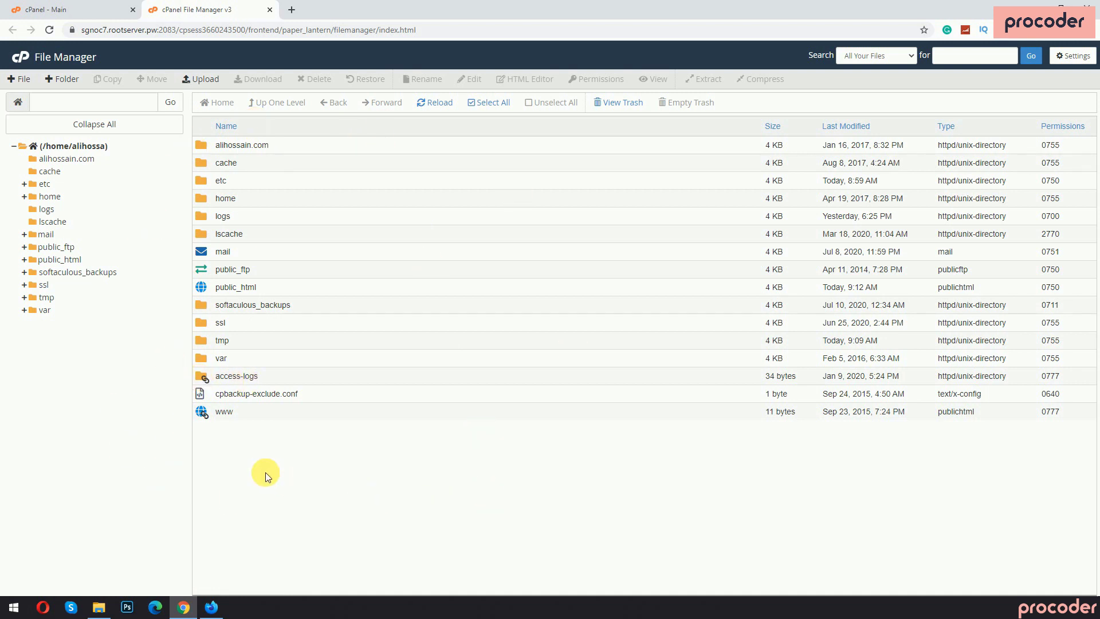
Open public_html and scroll through the existing WordPress files and folders
{"action": "double_click", "coordinate": [290, 288]}
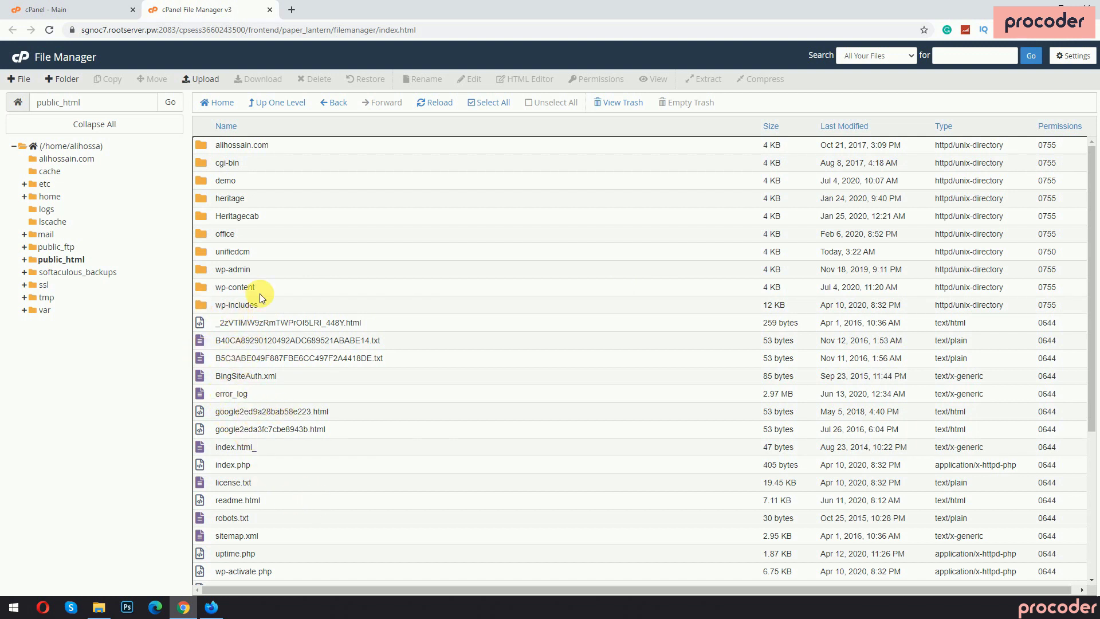
{"action": "scroll", "coordinate": [280, 329], "scroll_direction": "down", "scroll_amount": 4}
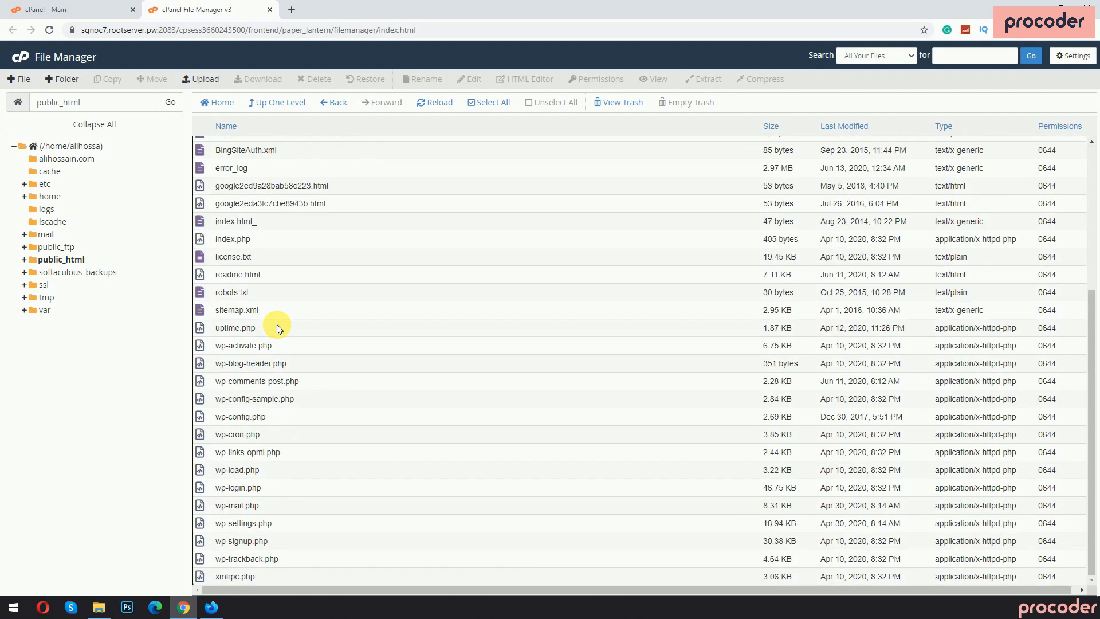
{"action": "scroll", "coordinate": [277, 324], "scroll_direction": "up", "scroll_amount": 4}
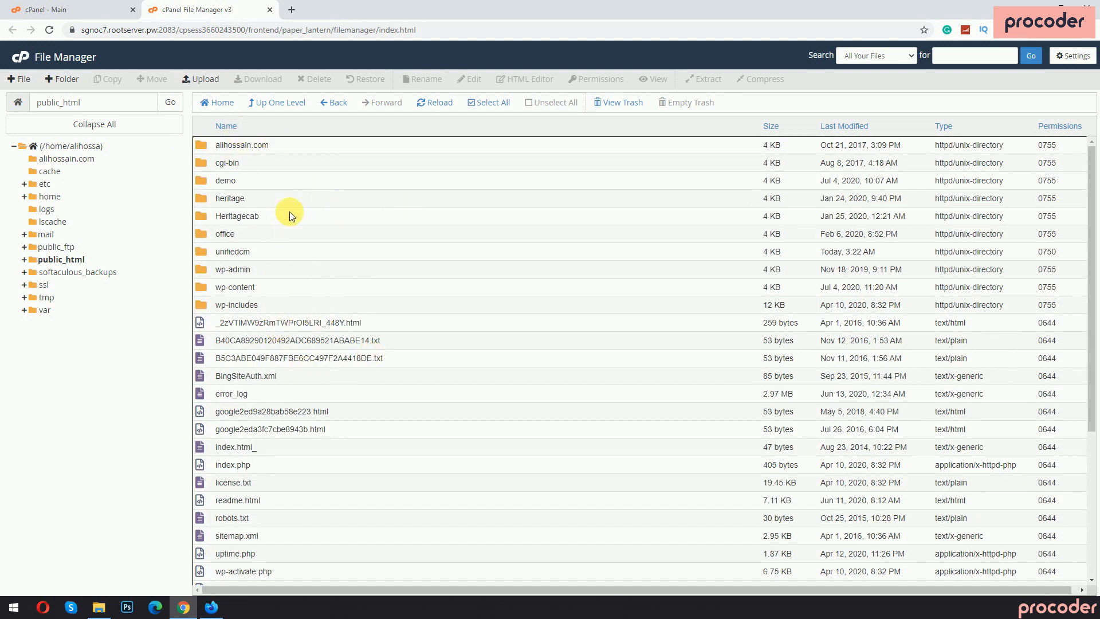
Add a new folder named portfolio_work inside public_html and open it
{"action": "left_click", "coordinate": [68, 80]}
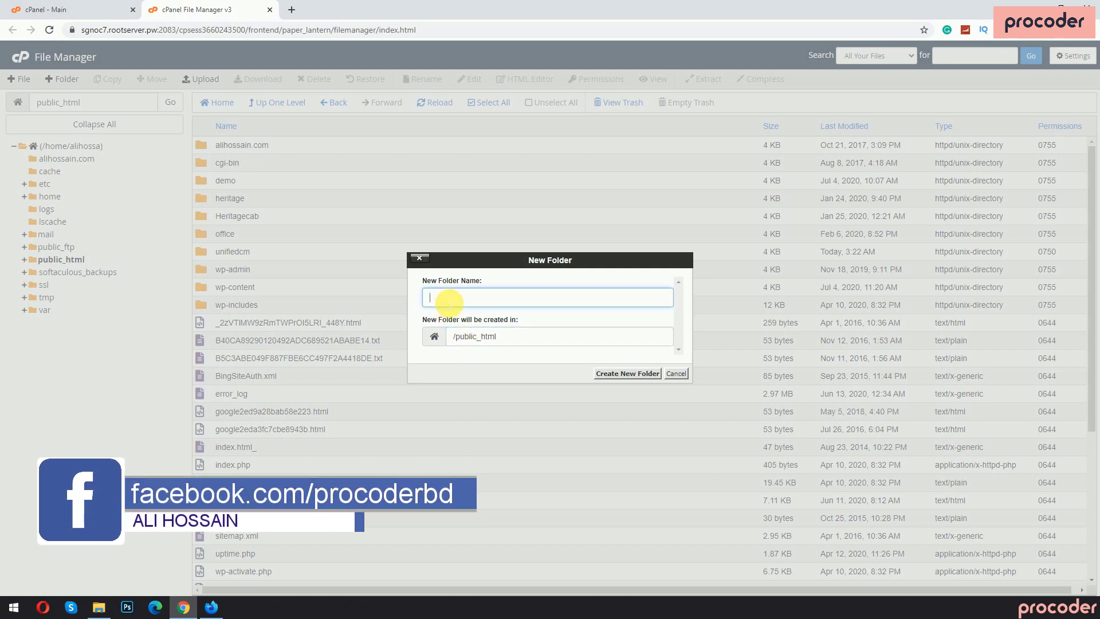
{"action": "type", "text": "port"}
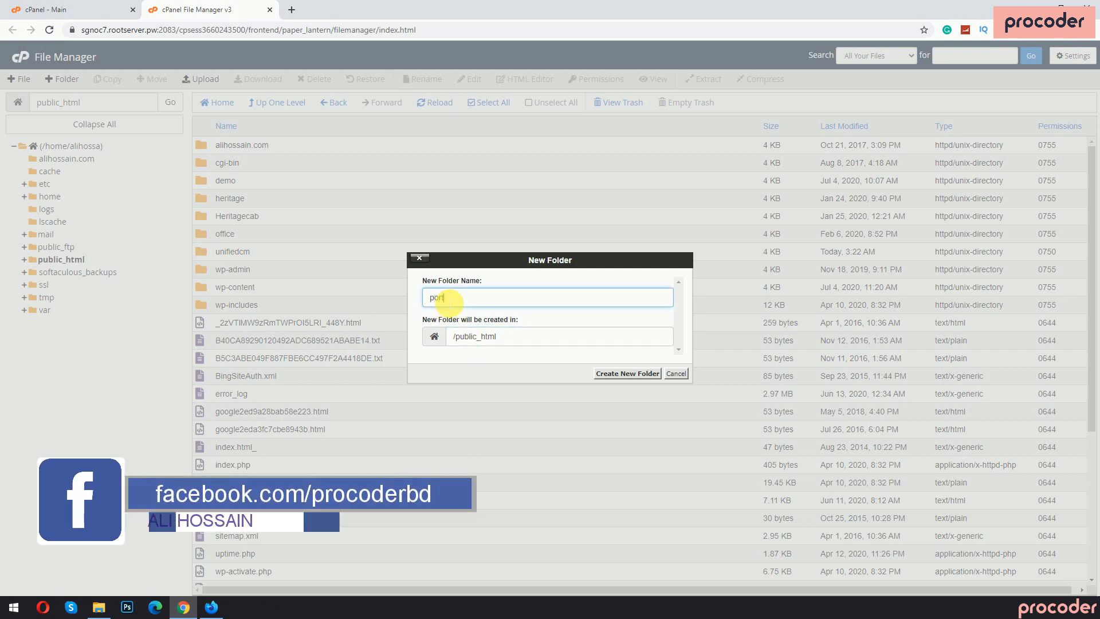
{"action": "type", "text": "dolio"}
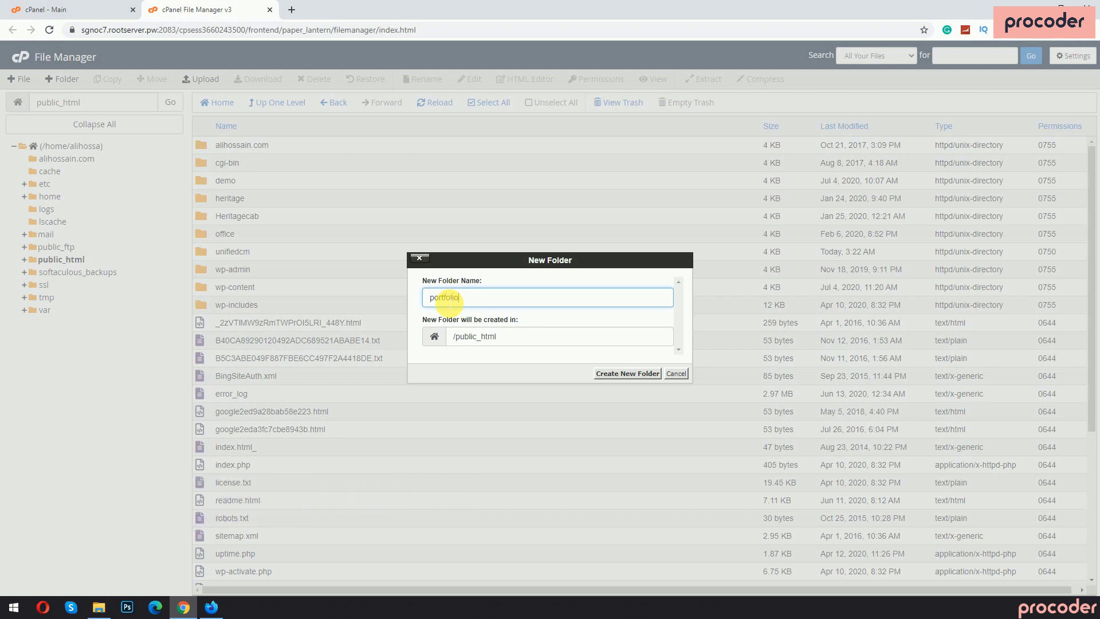
{"action": "type", "text": "_work"}
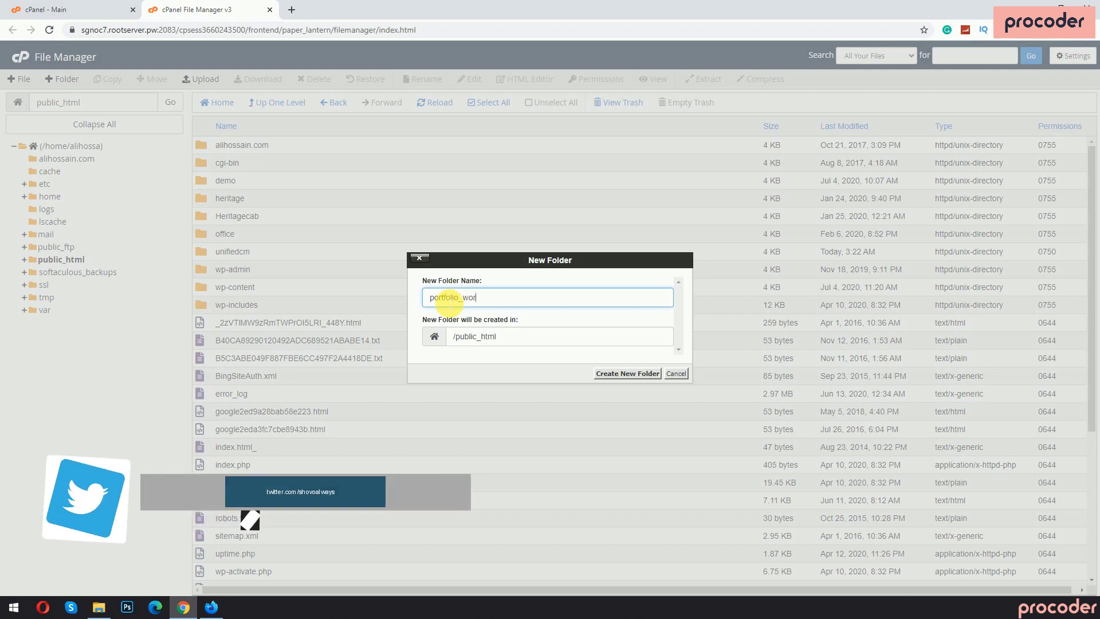
{"action": "left_click", "coordinate": [615, 376]}
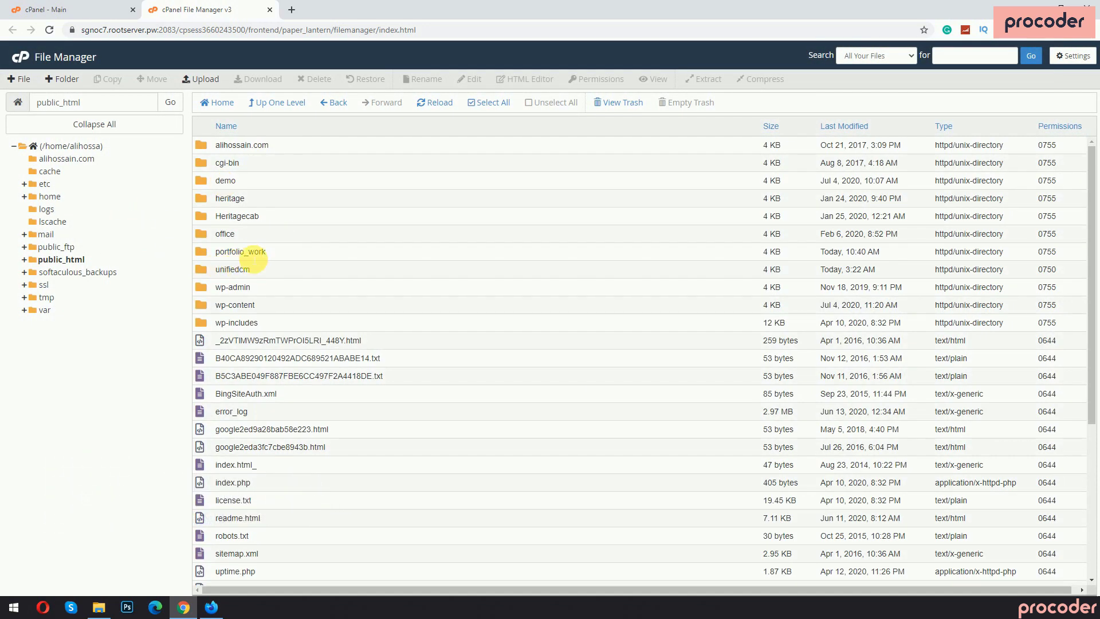
{"action": "double_click", "coordinate": [252, 252]}
Open the empty portfolio_work folder and start an upload, attempting to pick the html folder
{"action": "double_click", "coordinate": [397, 248]}
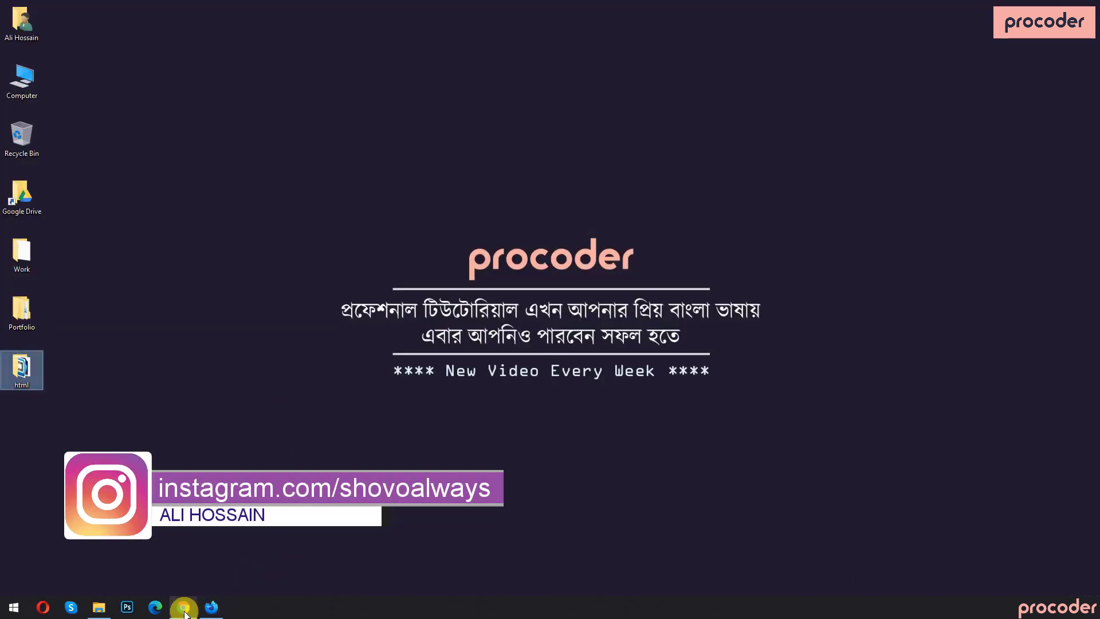
{"action": "left_click", "coordinate": [183, 606]}
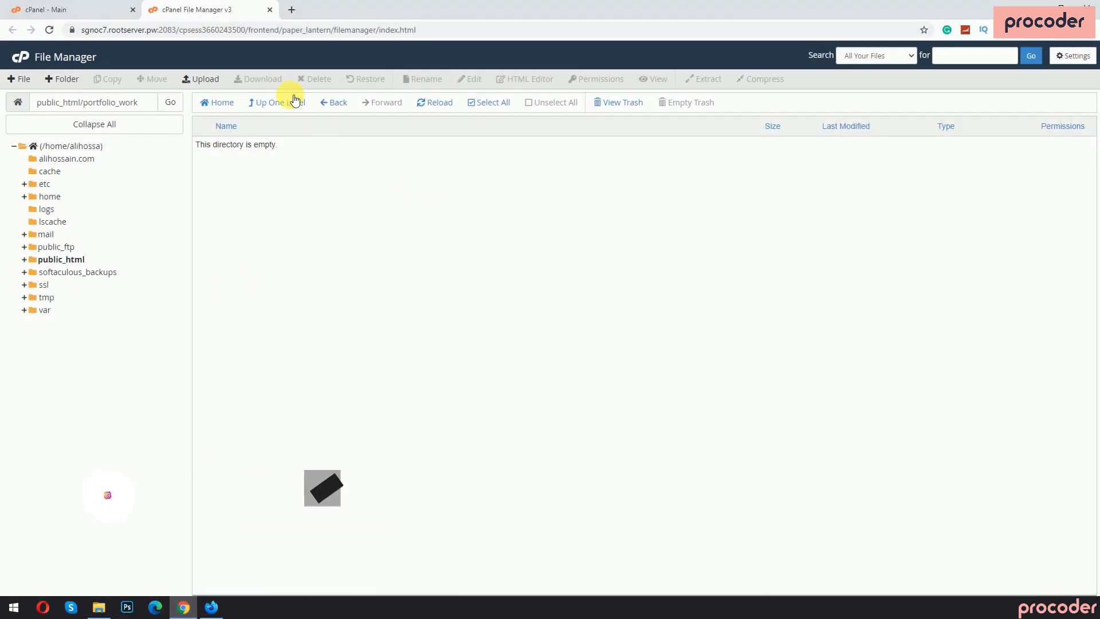
{"action": "left_click", "coordinate": [208, 81]}
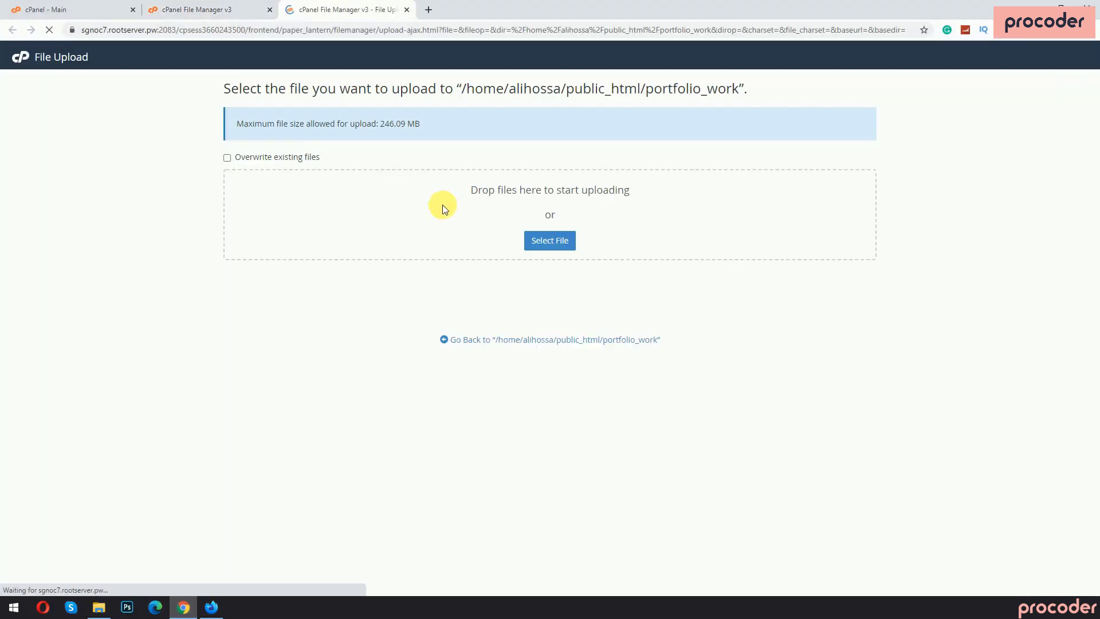
{"action": "left_click", "coordinate": [558, 240]}
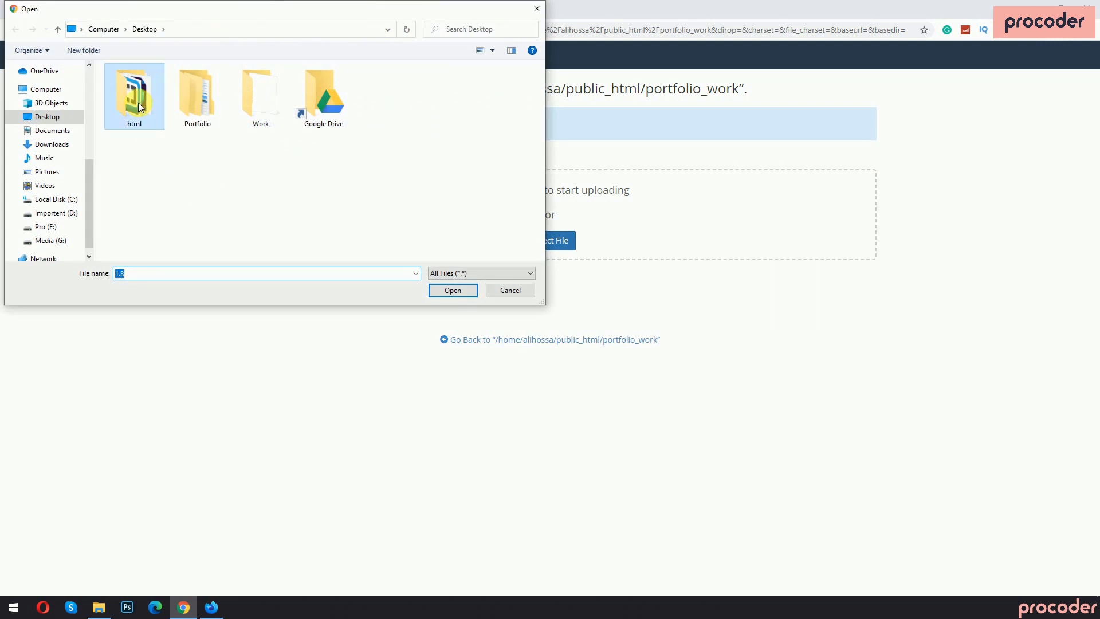
{"action": "left_click", "coordinate": [454, 290]}
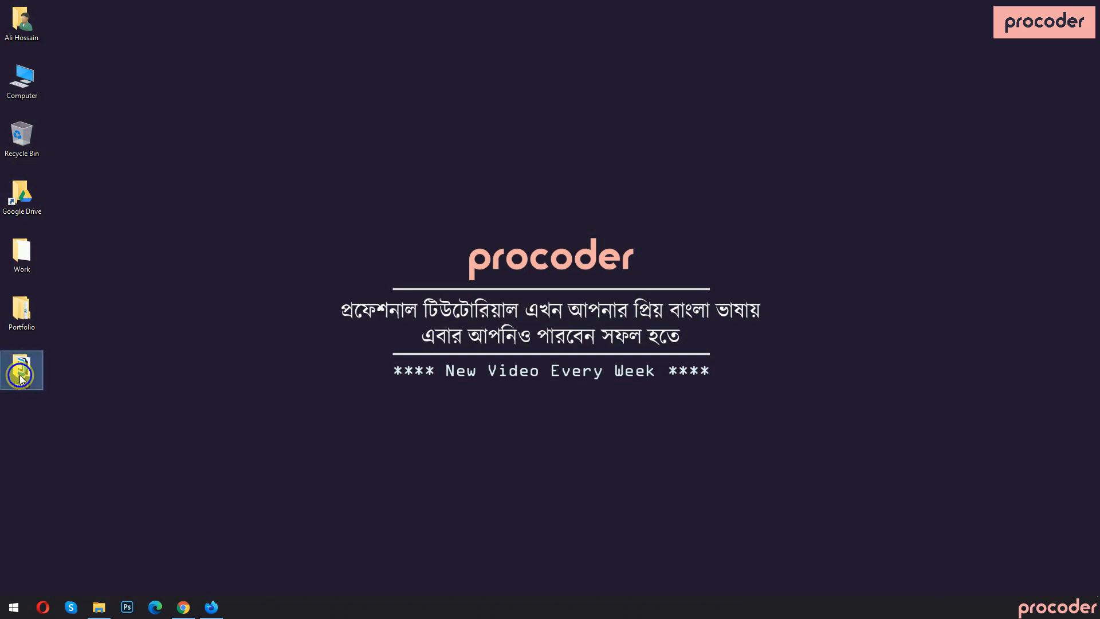
Zip the desktop html folder into html.zip via Send to > Compressed (zipped) folder
{"action": "right_click", "coordinate": [20, 375]}
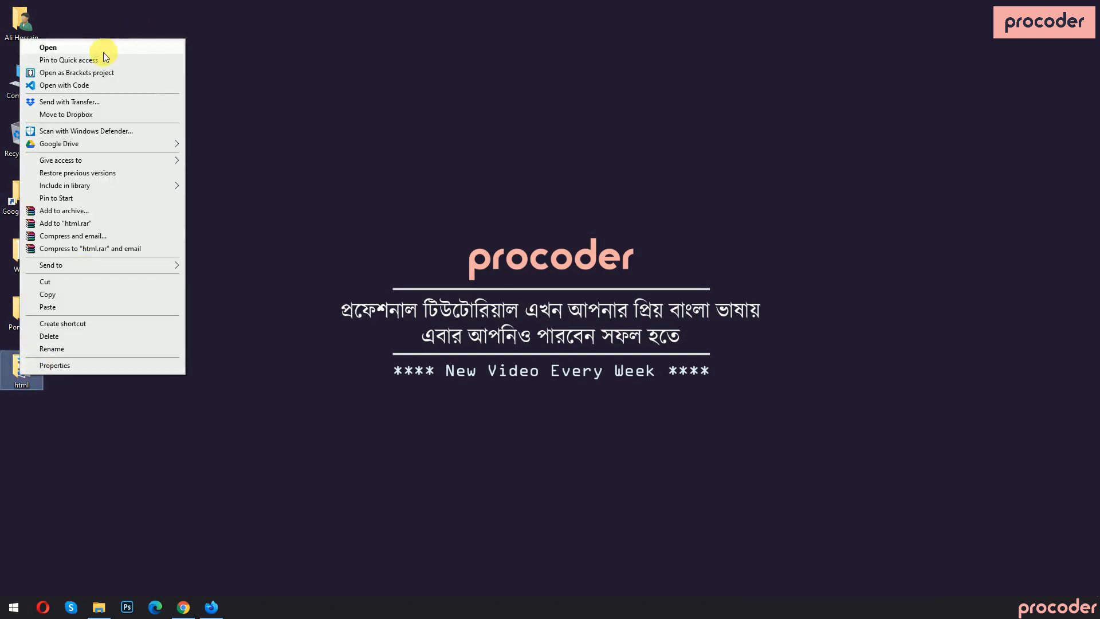
{"action": "mouse_move", "coordinate": [87, 266]}
{"action": "left_click", "coordinate": [229, 278]}
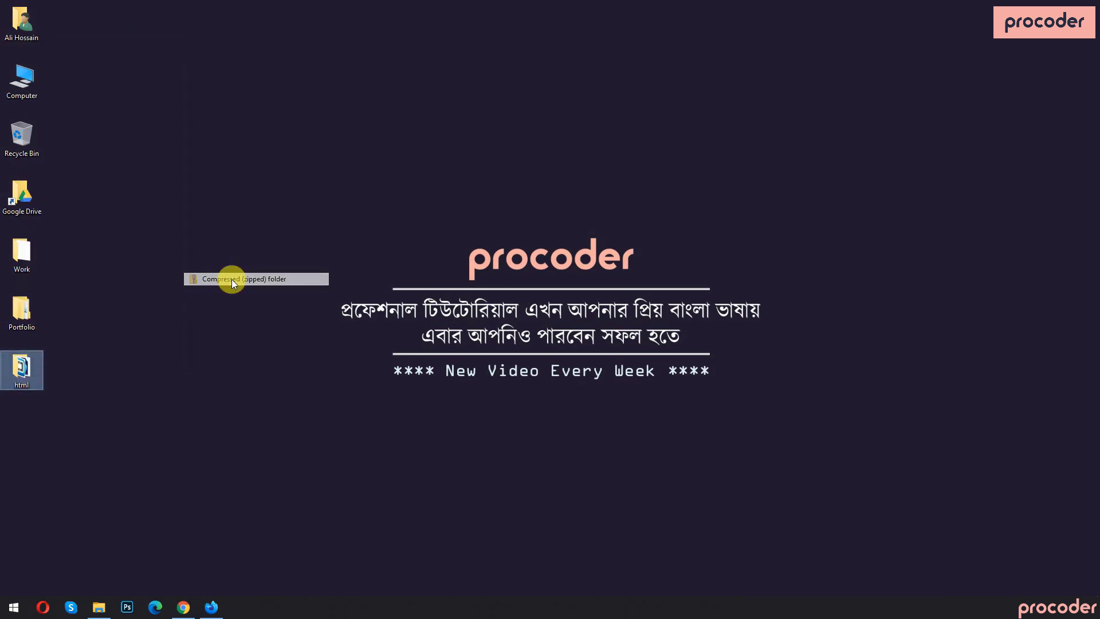
{"action": "key", "text": "Return"}
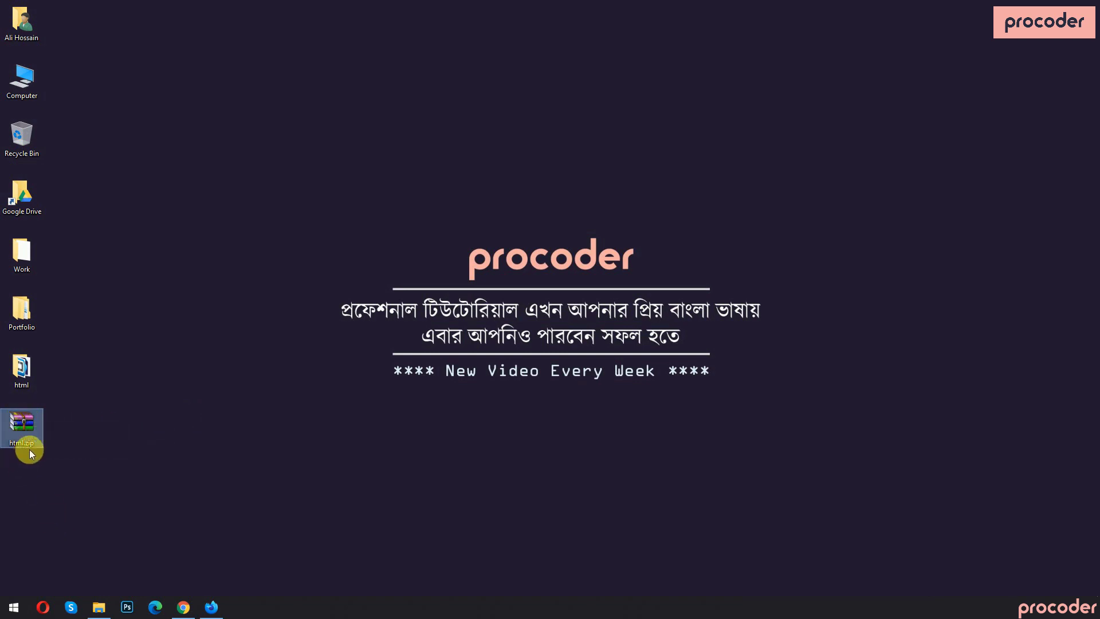
Upload html.zip (3.4 MB) into portfolio_work and reload the listing to show it
{"action": "left_click", "coordinate": [183, 607]}
{"action": "left_click", "coordinate": [545, 239]}
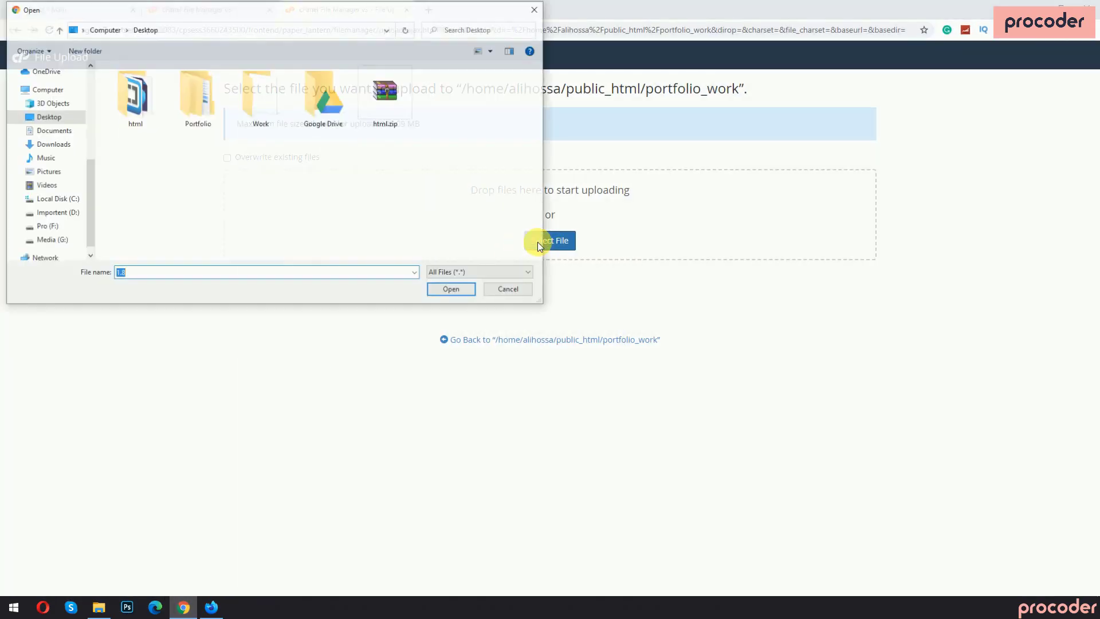
{"action": "left_click", "coordinate": [374, 104]}
{"action": "left_click", "coordinate": [452, 289]}
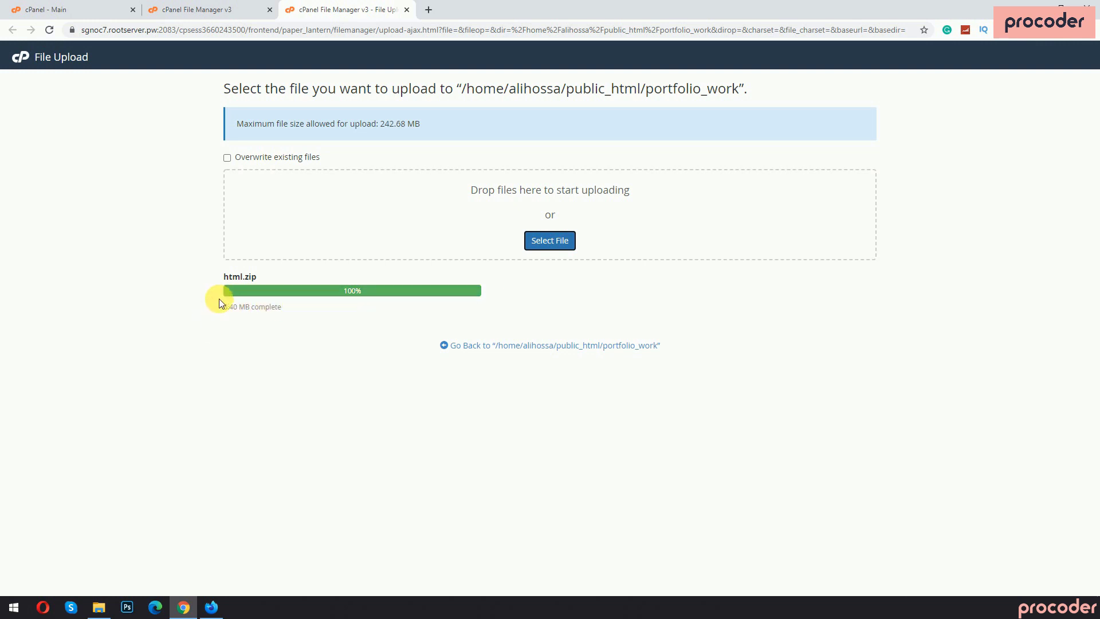
{"action": "left_click", "coordinate": [407, 10]}
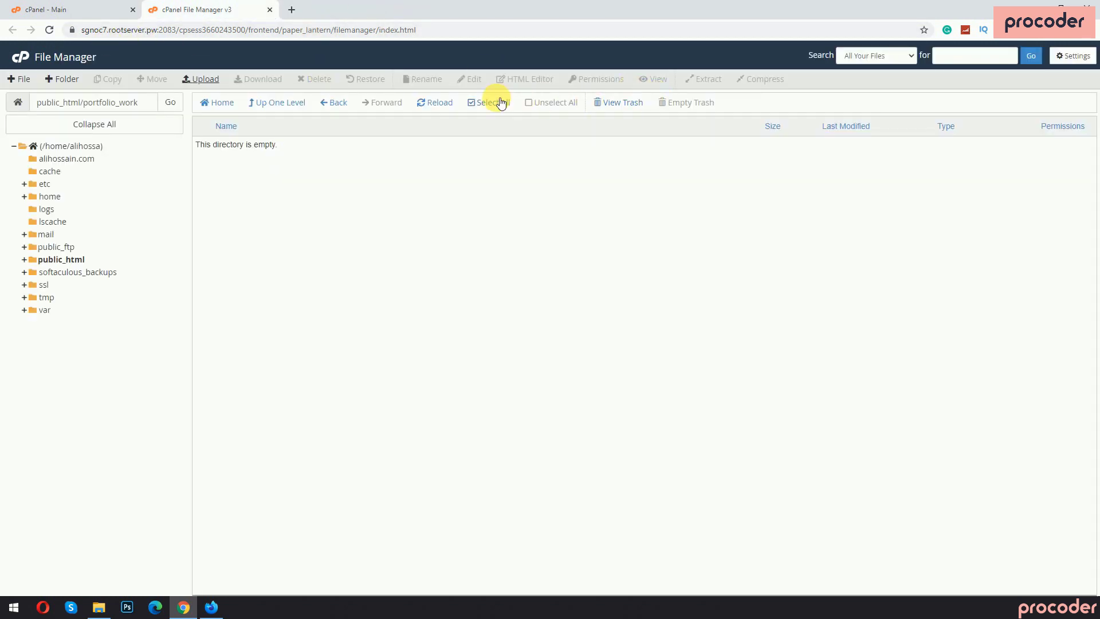
{"action": "left_click", "coordinate": [431, 103]}
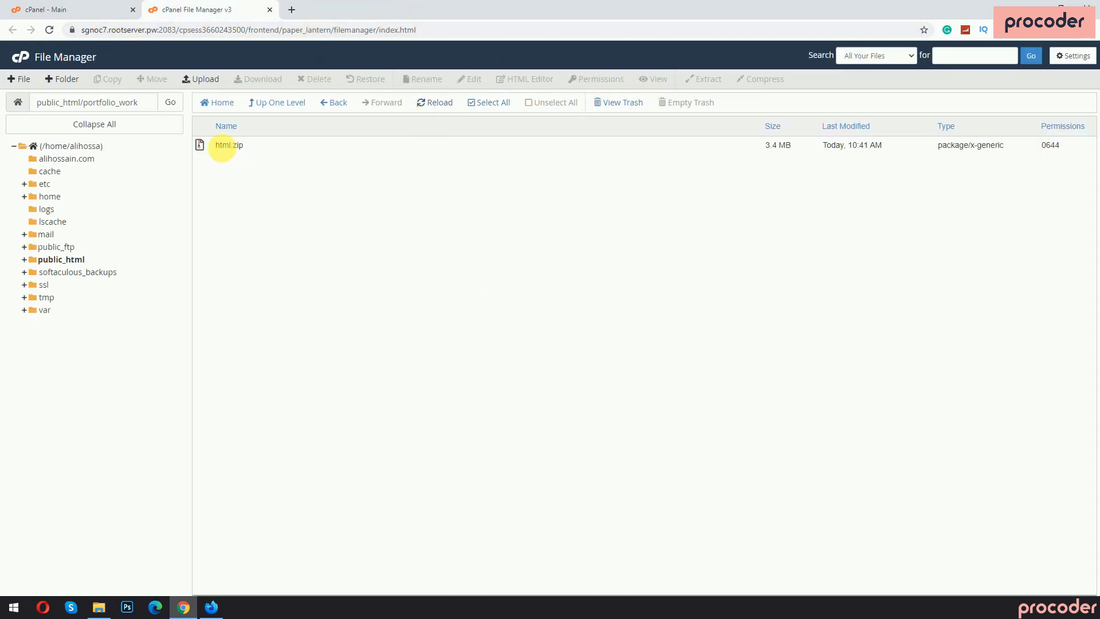
Extract html.zip into portfolio_work and reload to show the new html folder
{"action": "left_click", "coordinate": [273, 149]}
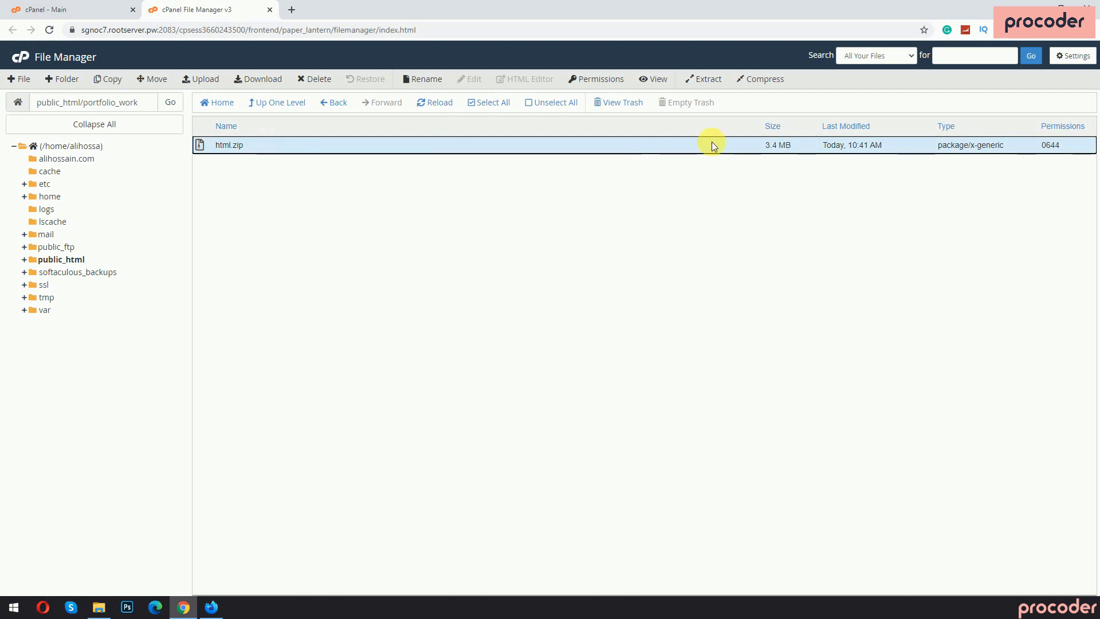
{"action": "left_click", "coordinate": [706, 80]}
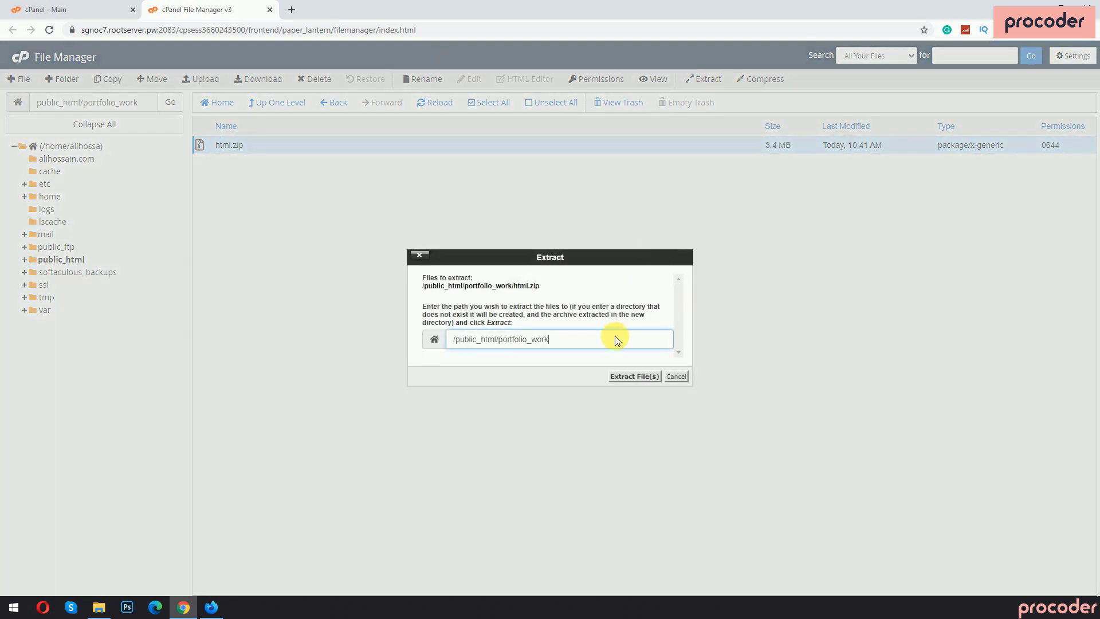
{"action": "left_click", "coordinate": [643, 376]}
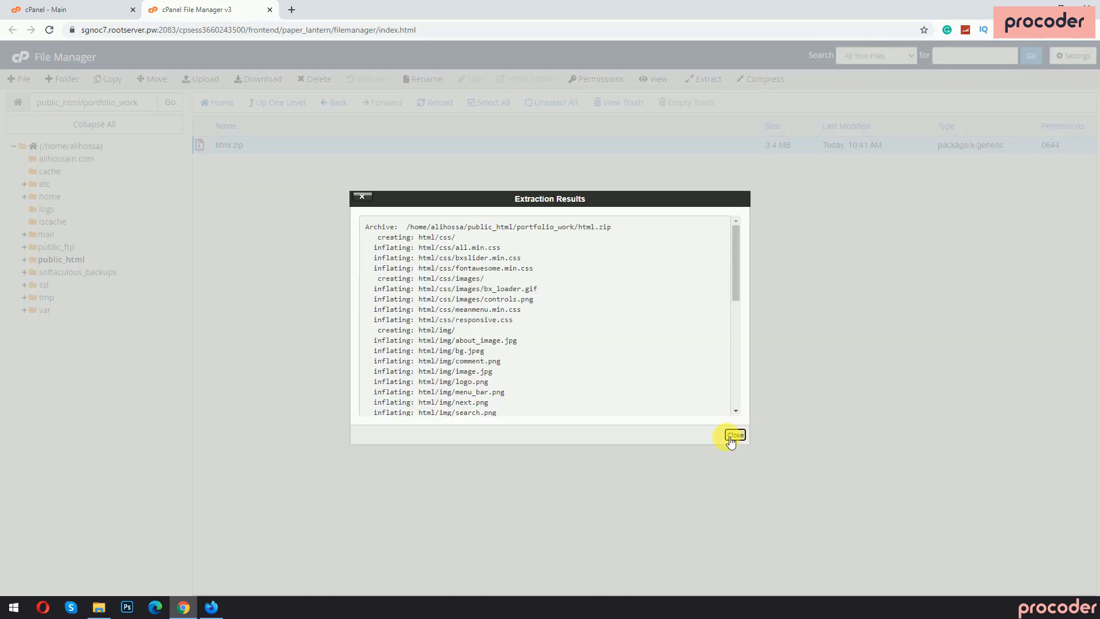
{"action": "left_click", "coordinate": [734, 435]}
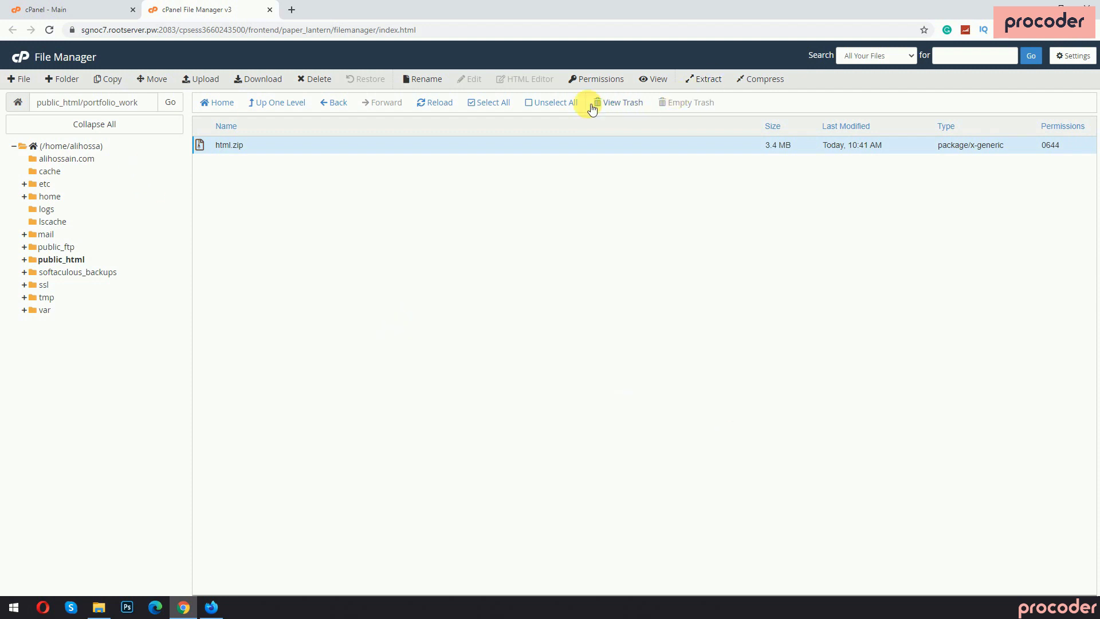
{"action": "left_click", "coordinate": [437, 102]}
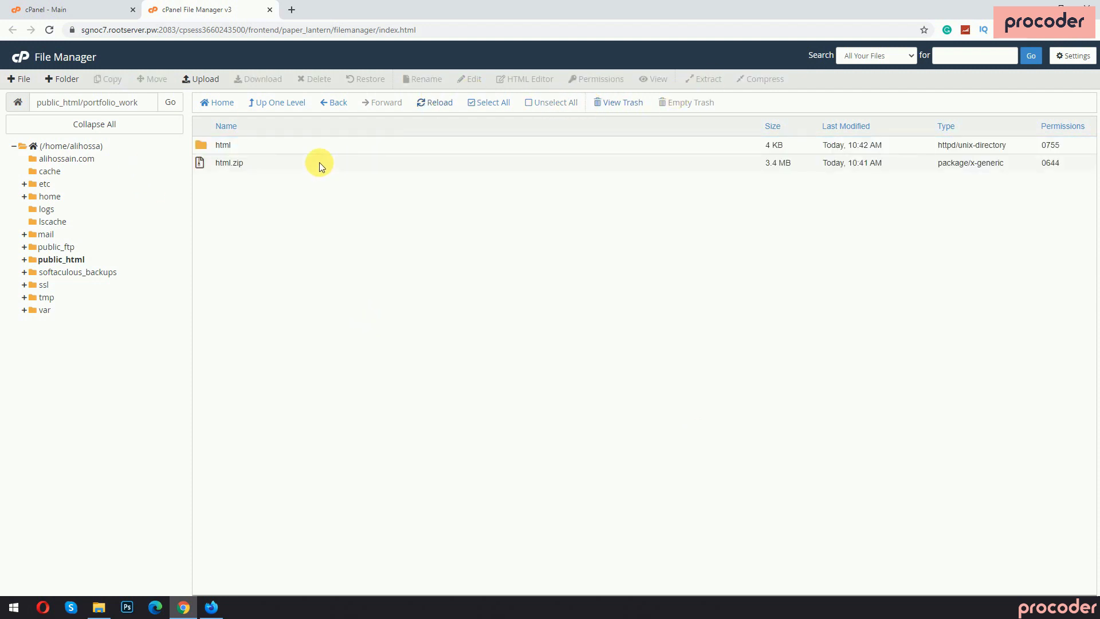
Delete html.zip, confirming its move to the trash
{"action": "left_click", "coordinate": [266, 164]}
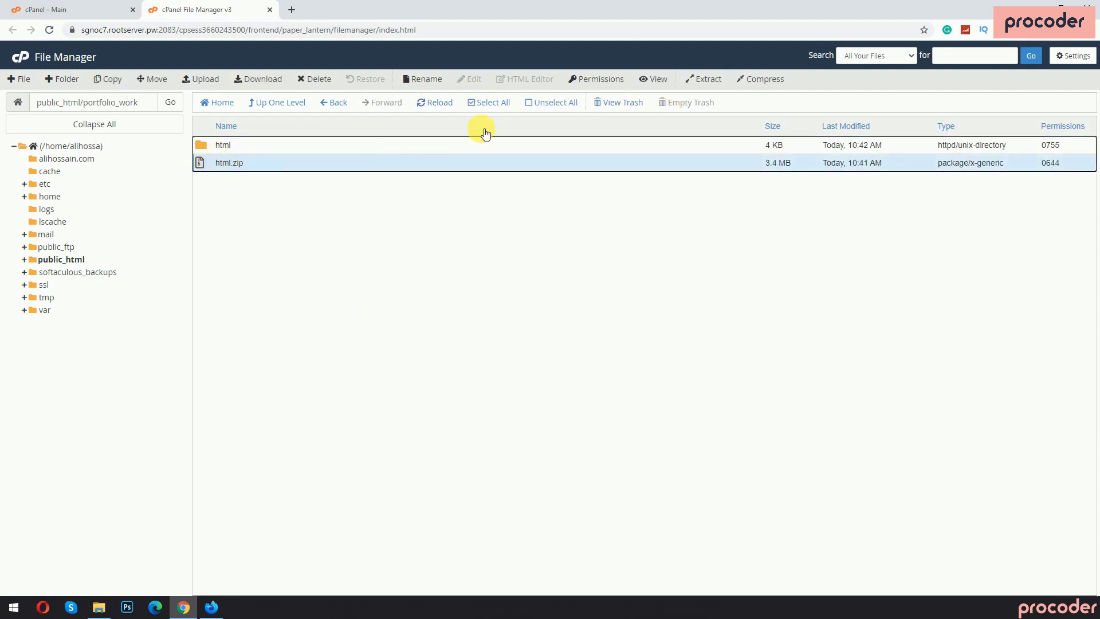
{"action": "left_click", "coordinate": [305, 78]}
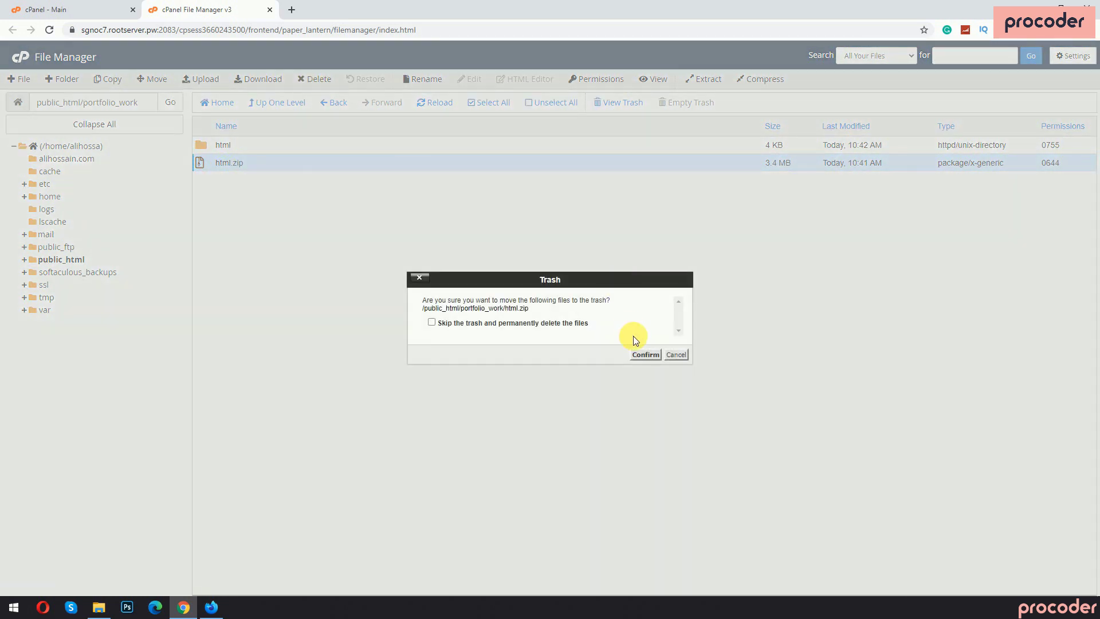
{"action": "left_click", "coordinate": [647, 355]}
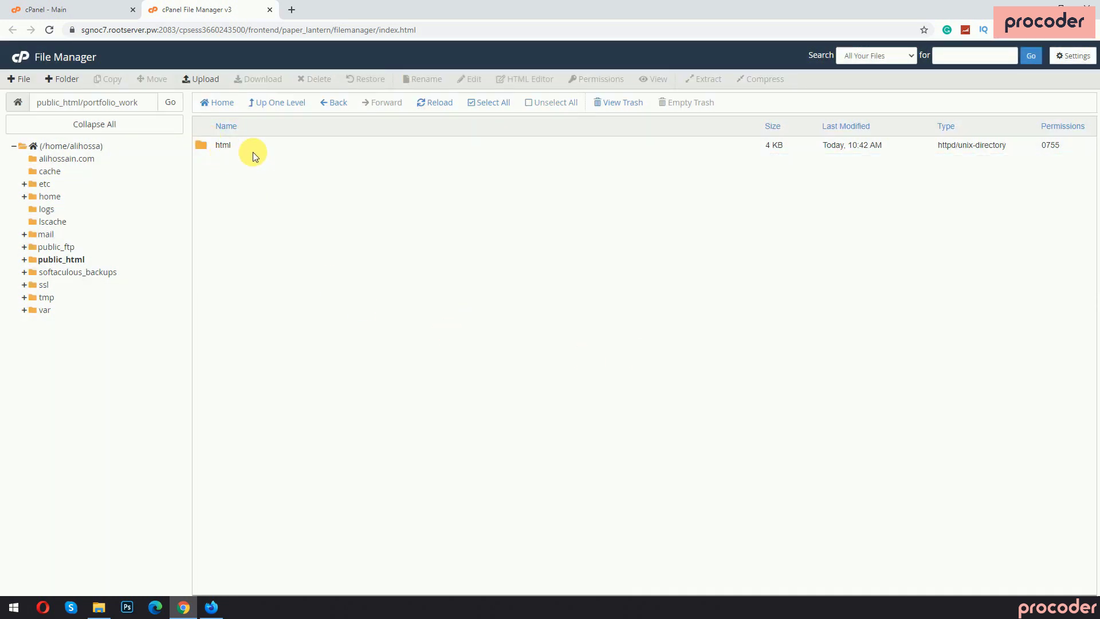
Load alihossain.com/portfolio_work in a new tab and open its html folder
{"action": "left_click", "coordinate": [293, 9]}
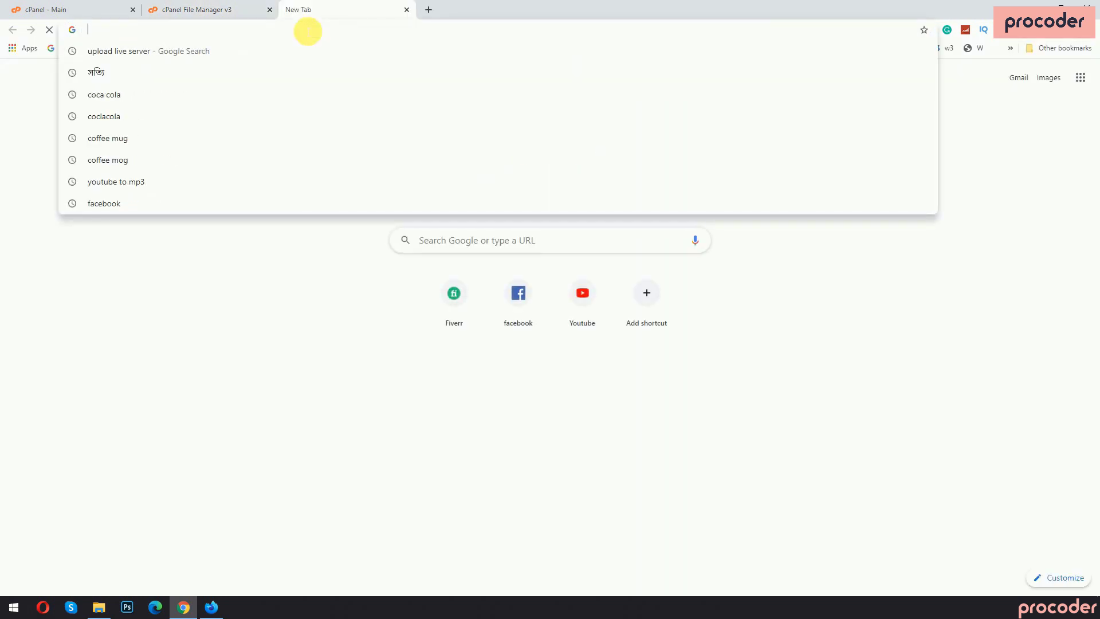
{"action": "type", "text": "al"}
{"action": "key", "text": "Right"}
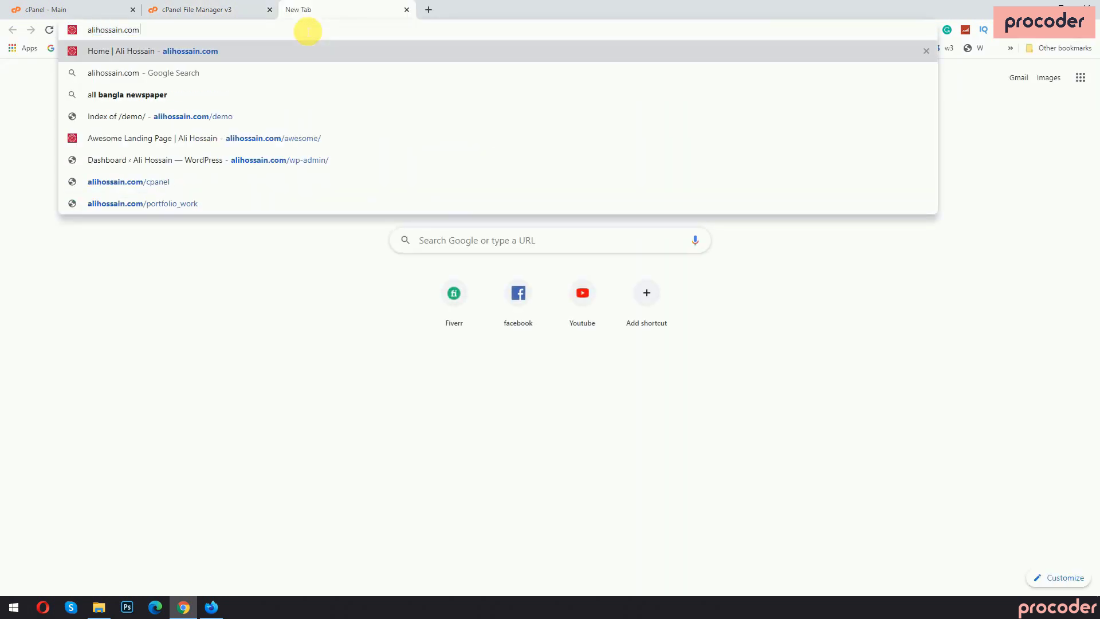
{"action": "type", "text": "/"}
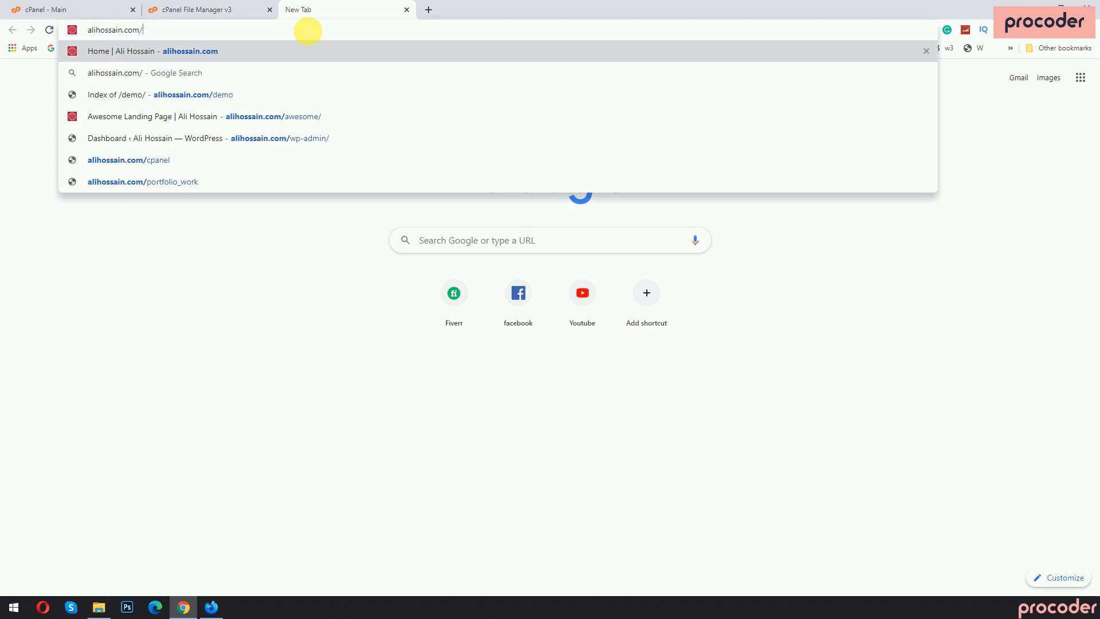
{"action": "type", "text": "por"}
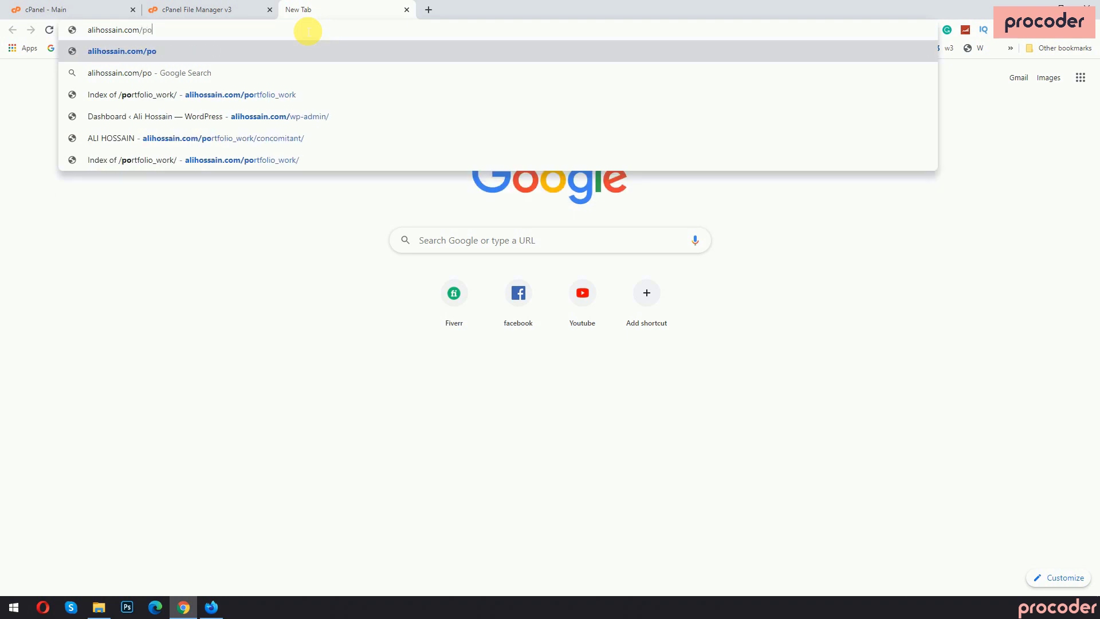
{"action": "key", "text": "Down"}
{"action": "key", "text": "Down"}
{"action": "key", "text": "Down"}
{"action": "key", "text": "Down"}
{"action": "key", "text": "Return"}
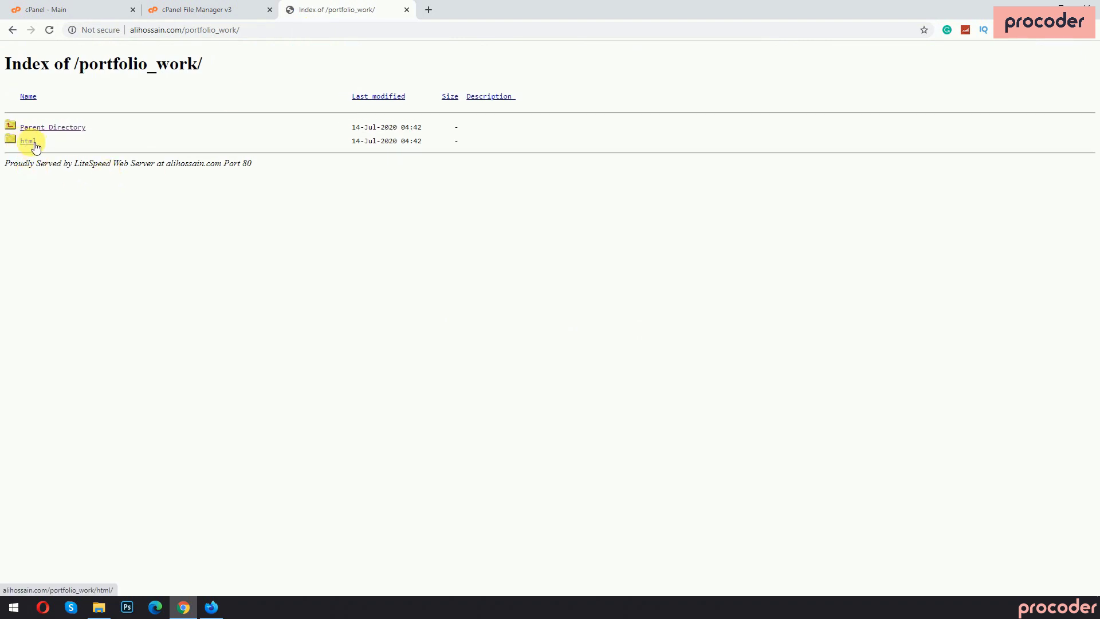
{"action": "left_click", "coordinate": [35, 146]}
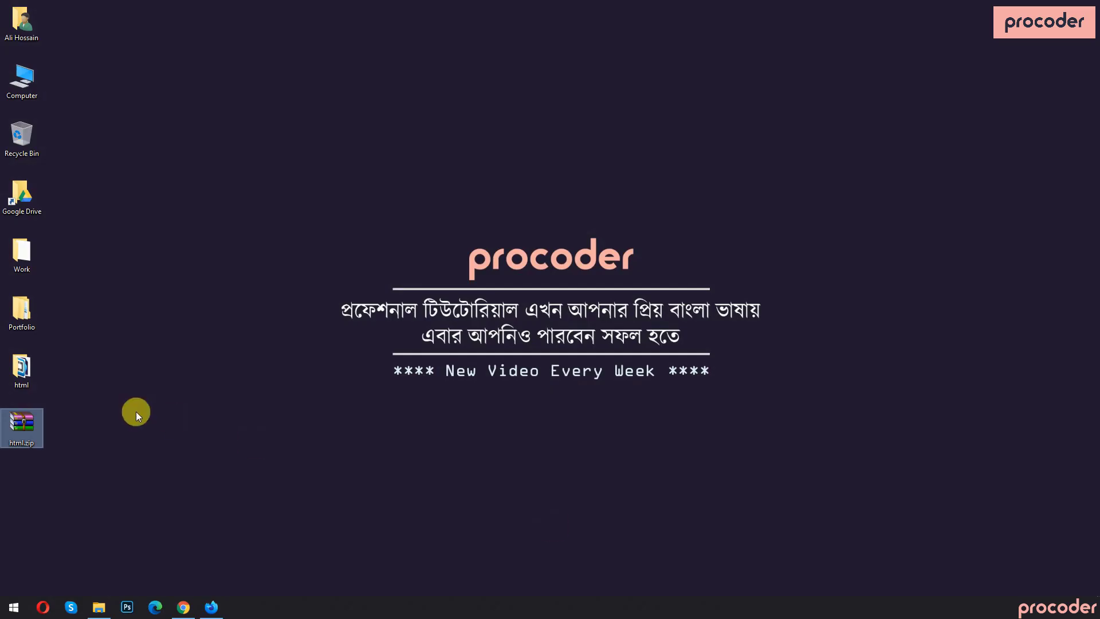
Open the desktop html folder, select index.html, and view the Systematic template in Firefox
{"action": "double_click", "coordinate": [27, 384]}
{"action": "left_click", "coordinate": [184, 229]}
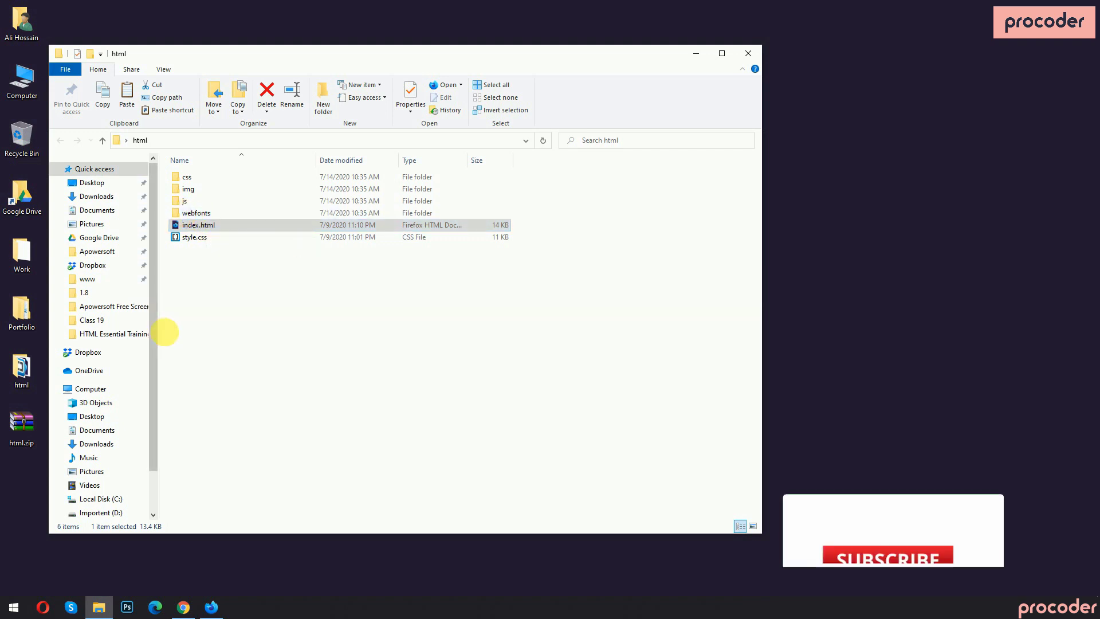
{"action": "left_click", "coordinate": [180, 226]}
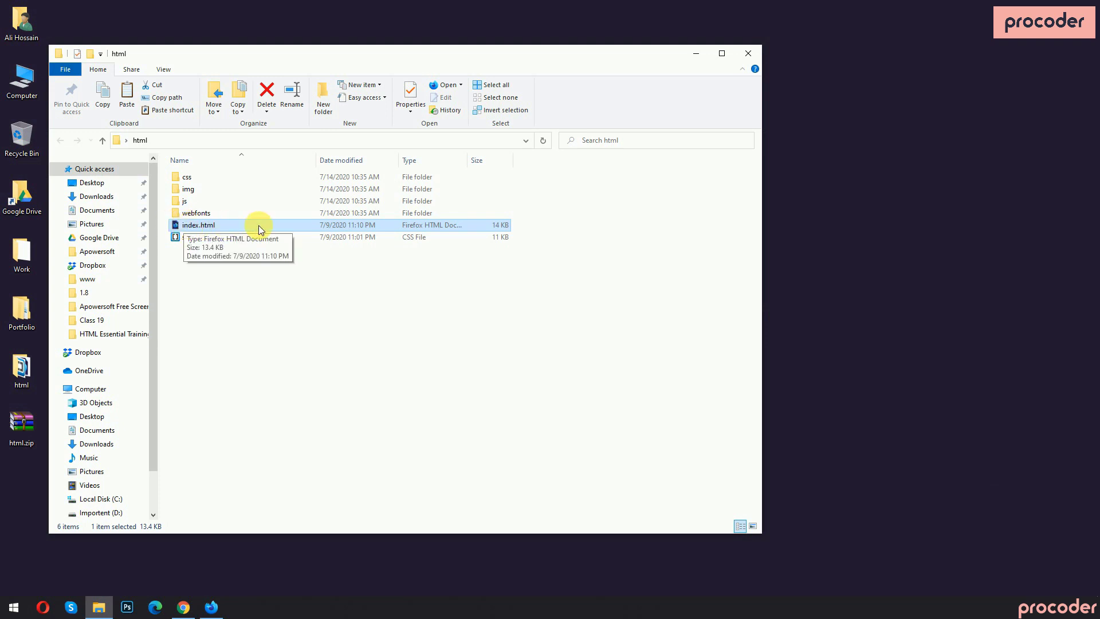
{"action": "left_click", "coordinate": [213, 608]}
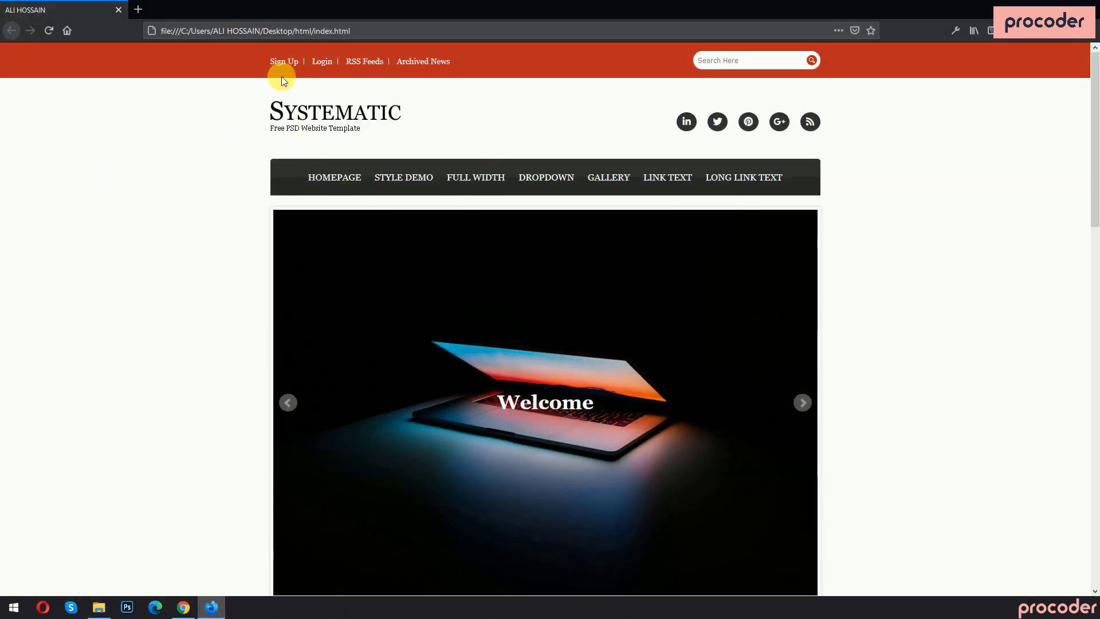
Scroll the live alihossain.com/portfolio_work/html/ page from header to footer, confirming it matches the local copy
{"action": "left_click", "coordinate": [182, 606]}
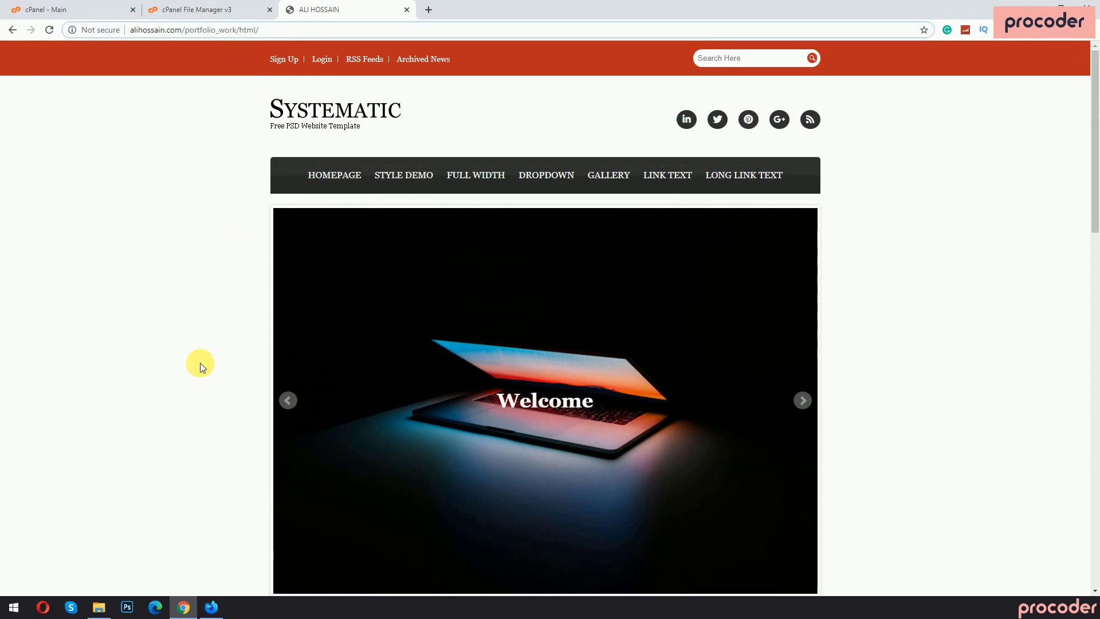
{"action": "scroll", "coordinate": [159, 358], "scroll_direction": "down", "scroll_amount": 15}
{"action": "scroll", "coordinate": [160, 359], "scroll_direction": "up", "scroll_amount": 15}
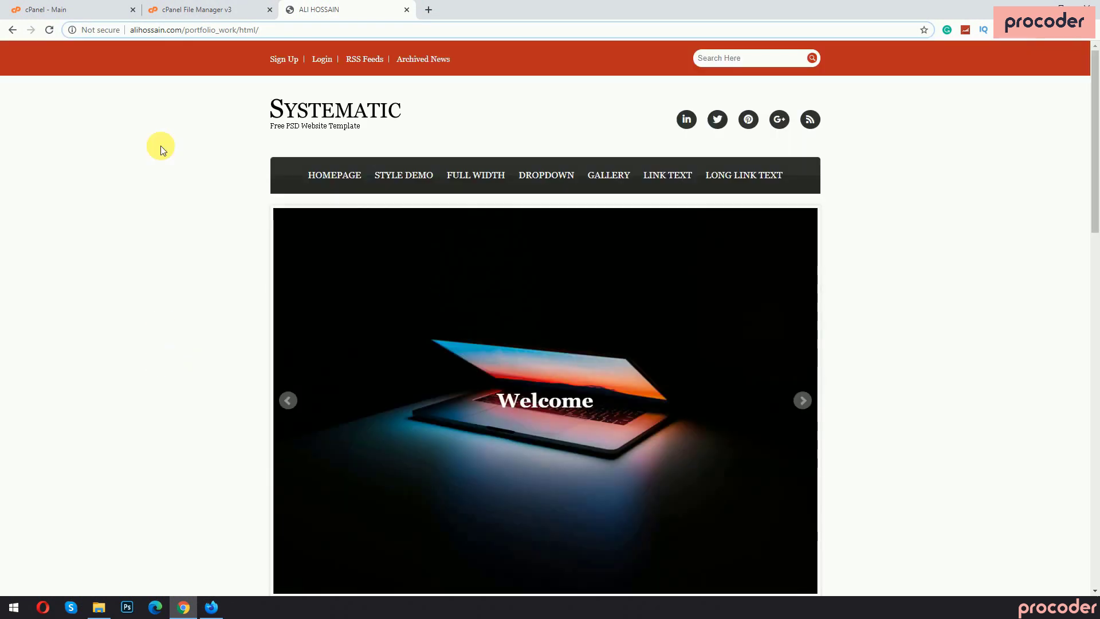
{"action": "left_click", "coordinate": [211, 30]}
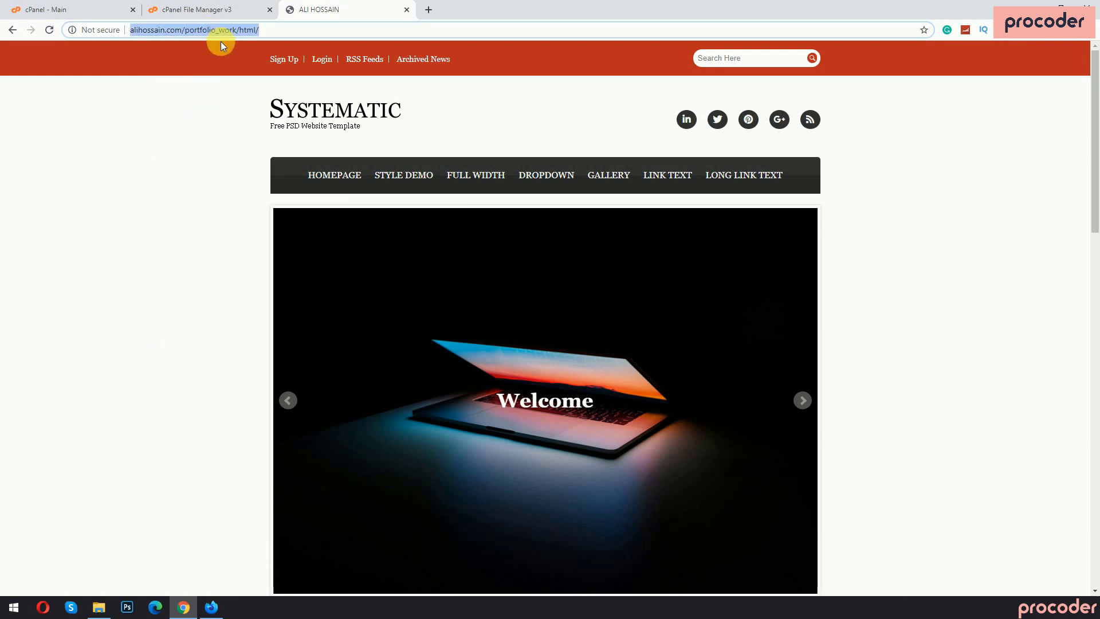
{"action": "scroll", "coordinate": [309, 228], "scroll_direction": "down", "scroll_amount": 15}
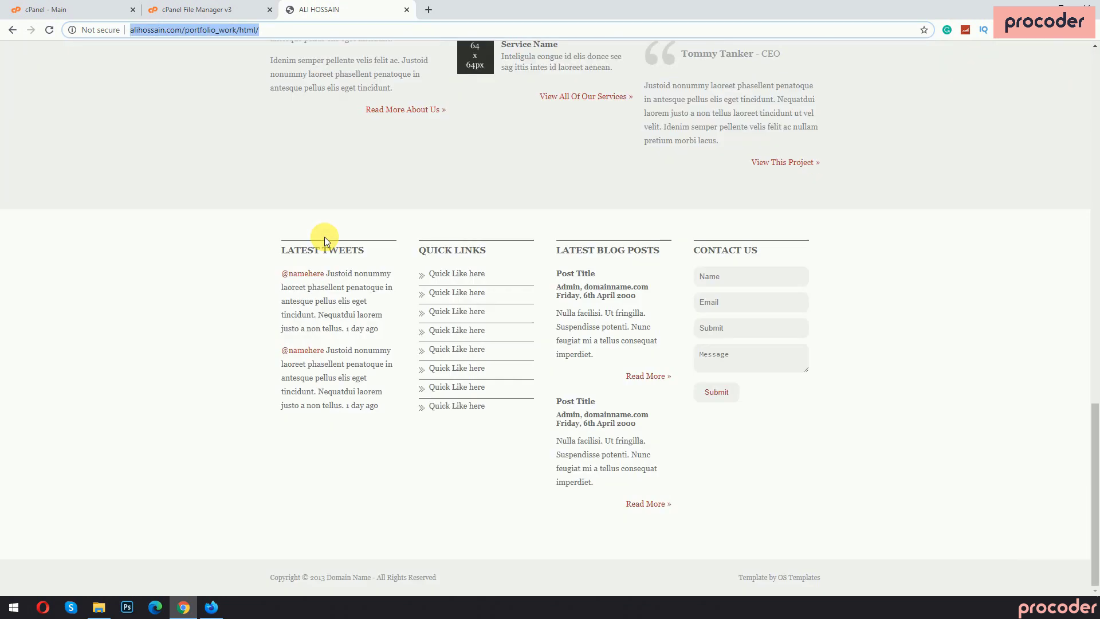
{"action": "scroll", "coordinate": [324, 236], "scroll_direction": "up", "scroll_amount": 15}
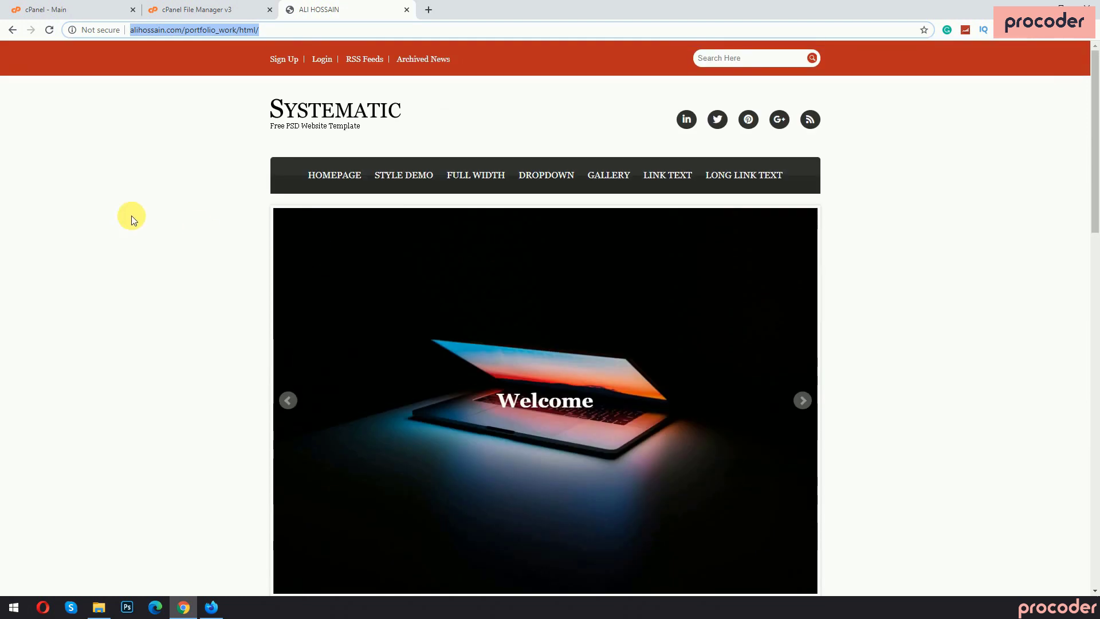
{"action": "left_click", "coordinate": [132, 216]}
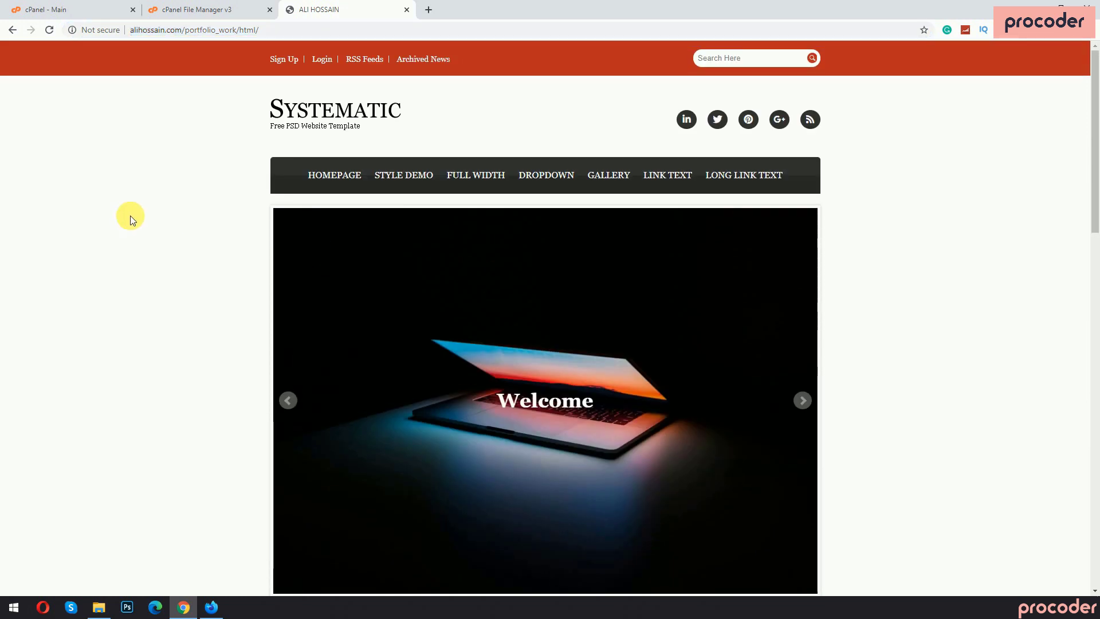